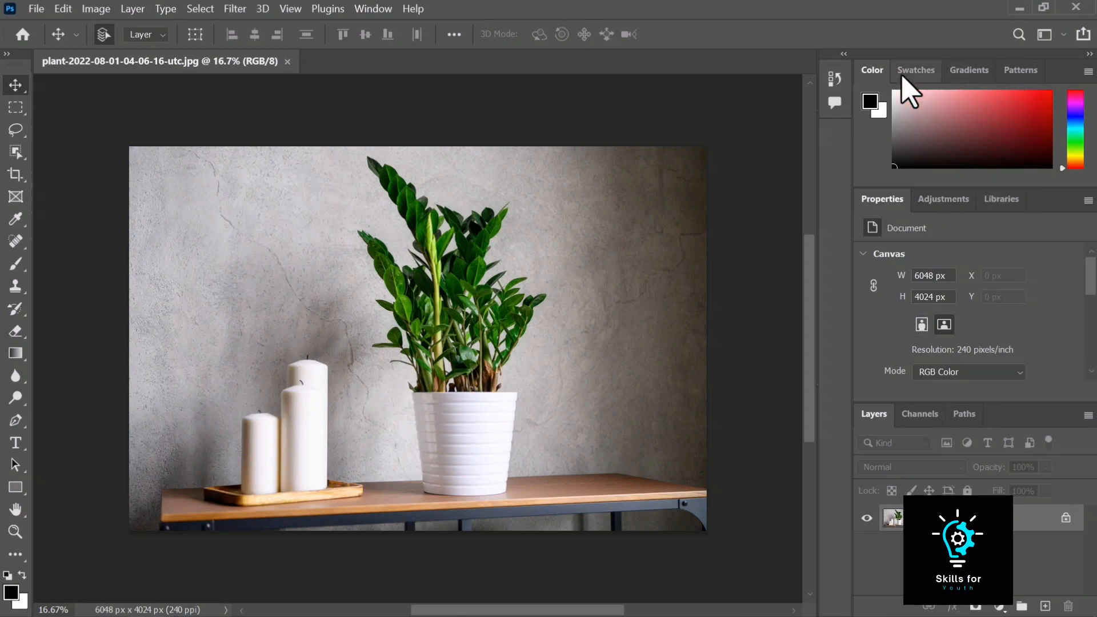
# Close the Color tab group and switch the remaining panel group to Adjustments
pyautogui.click(1088, 72)
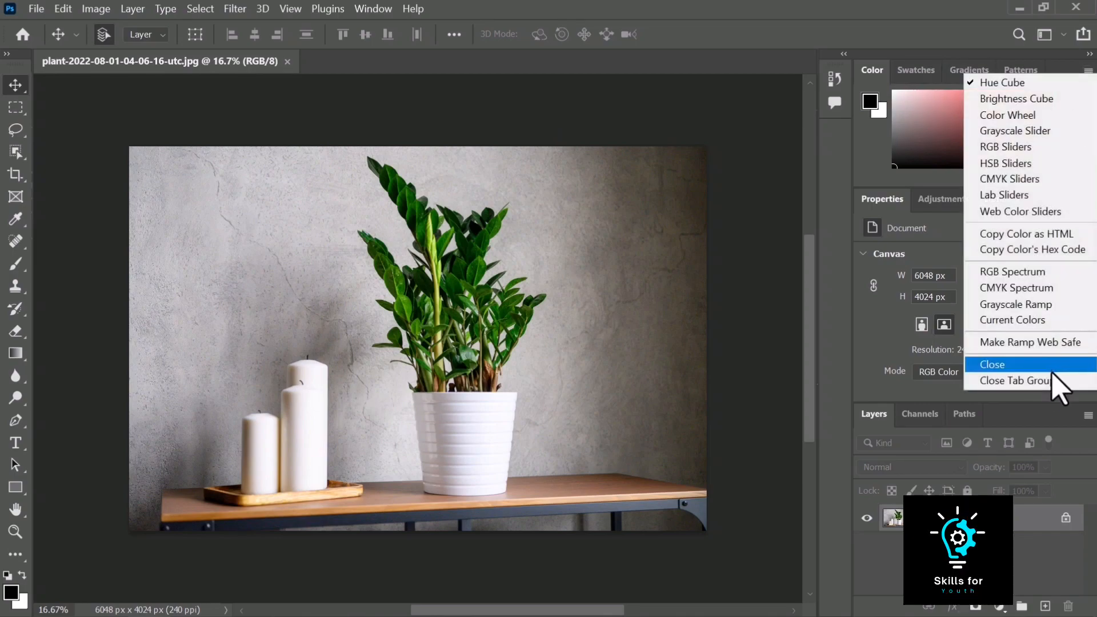
pyautogui.click(1051, 381)
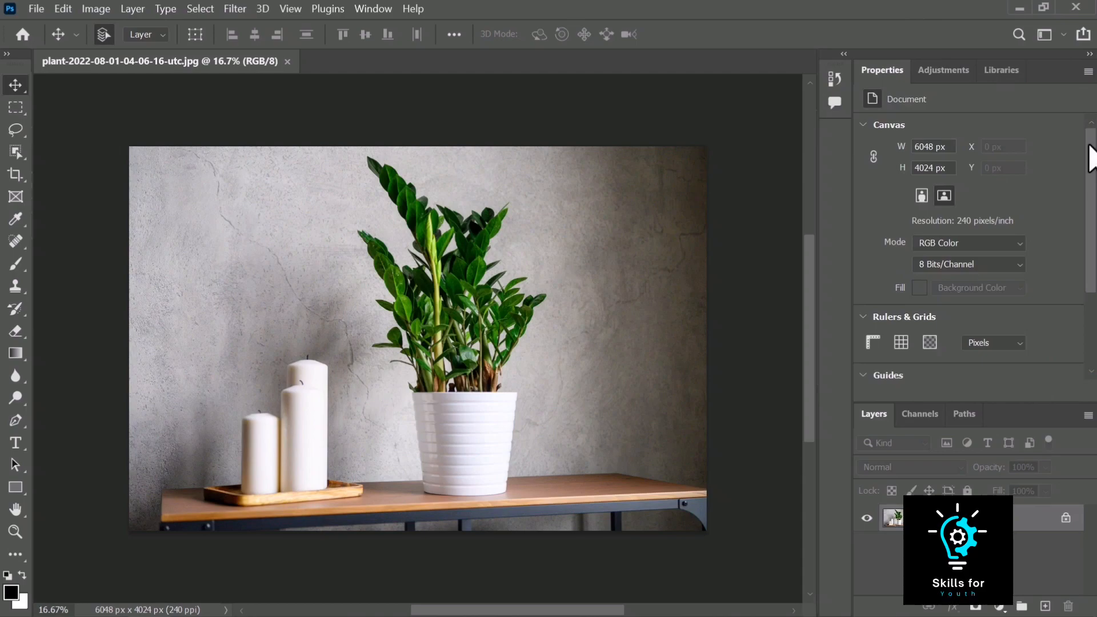
pyautogui.click(951, 72)
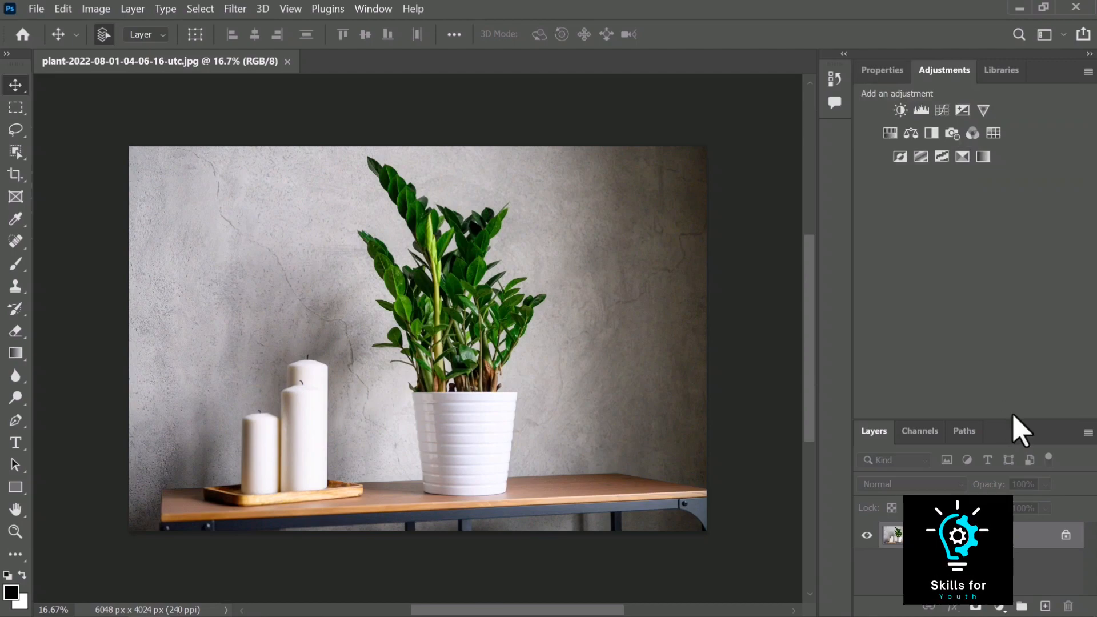
# Resize the panels by raising the Layers panel divider and narrowing the panel dock
pyautogui.moveTo(1012, 419); pyautogui.dragTo(1009, 183)
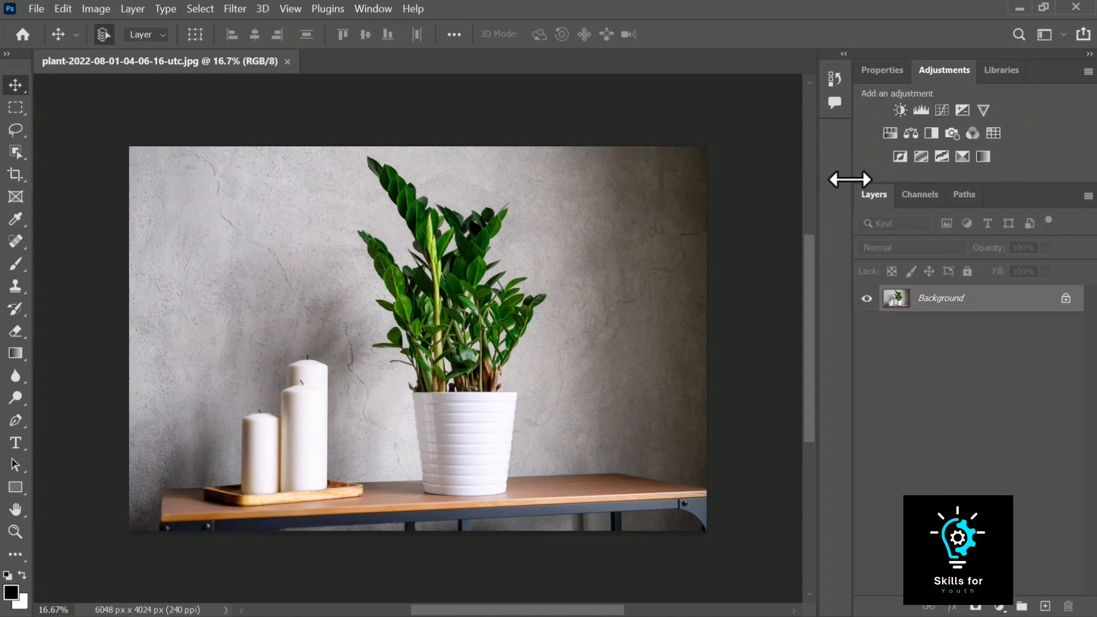
pyautogui.moveTo(854, 171); pyautogui.dragTo(855, 171)
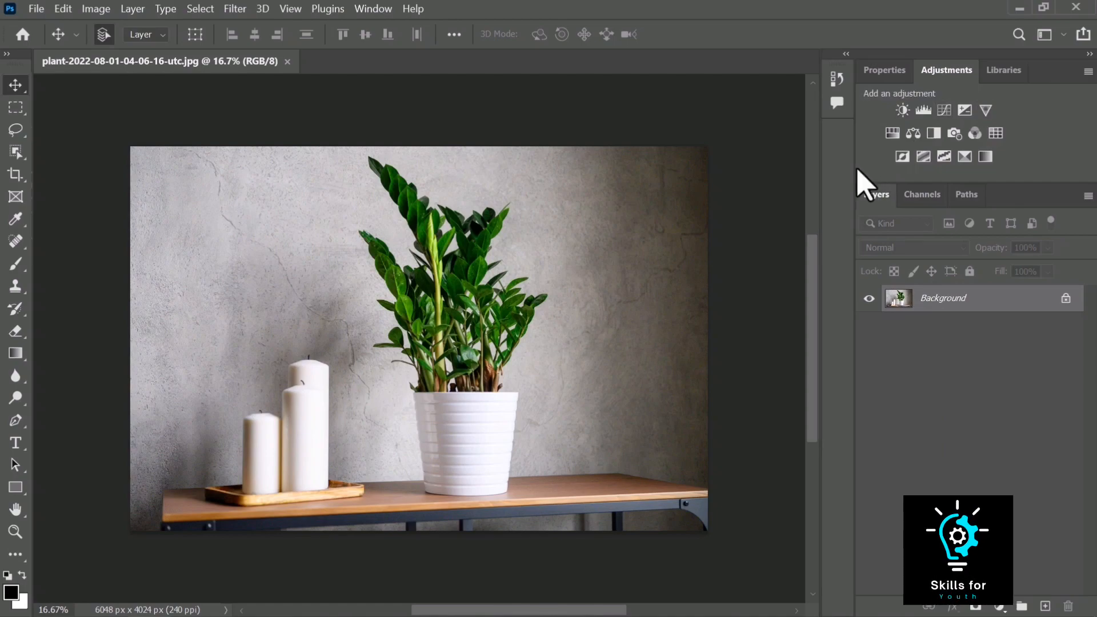
pyautogui.moveTo(851, 167); pyautogui.dragTo(959, 167)
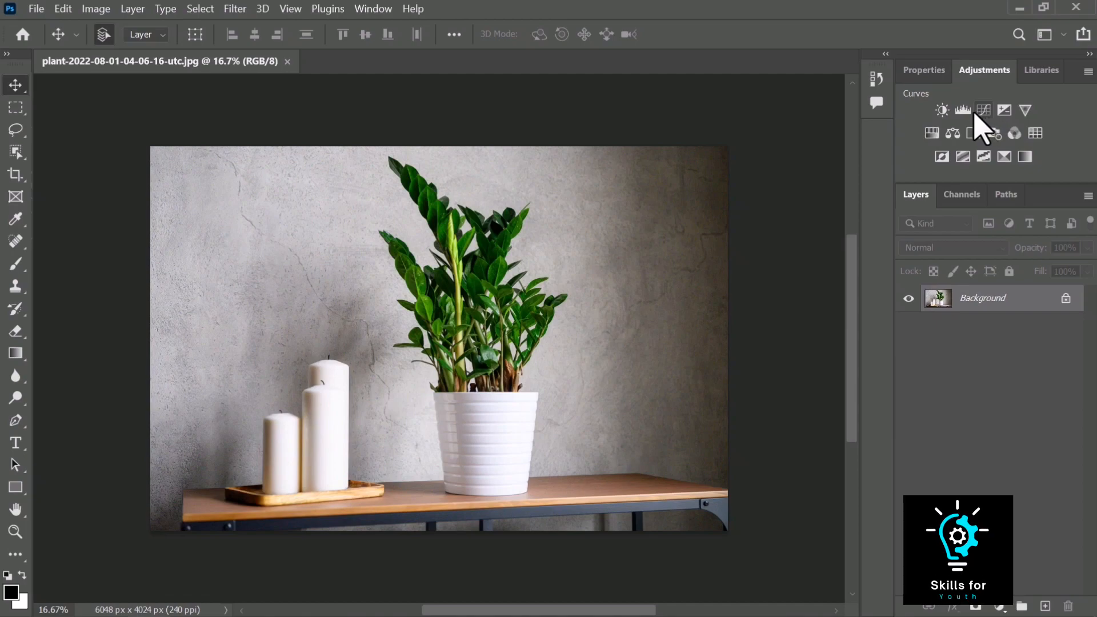
# Open the Levels adjustment dialog for the image and cancel it
pyautogui.click(91, 12)
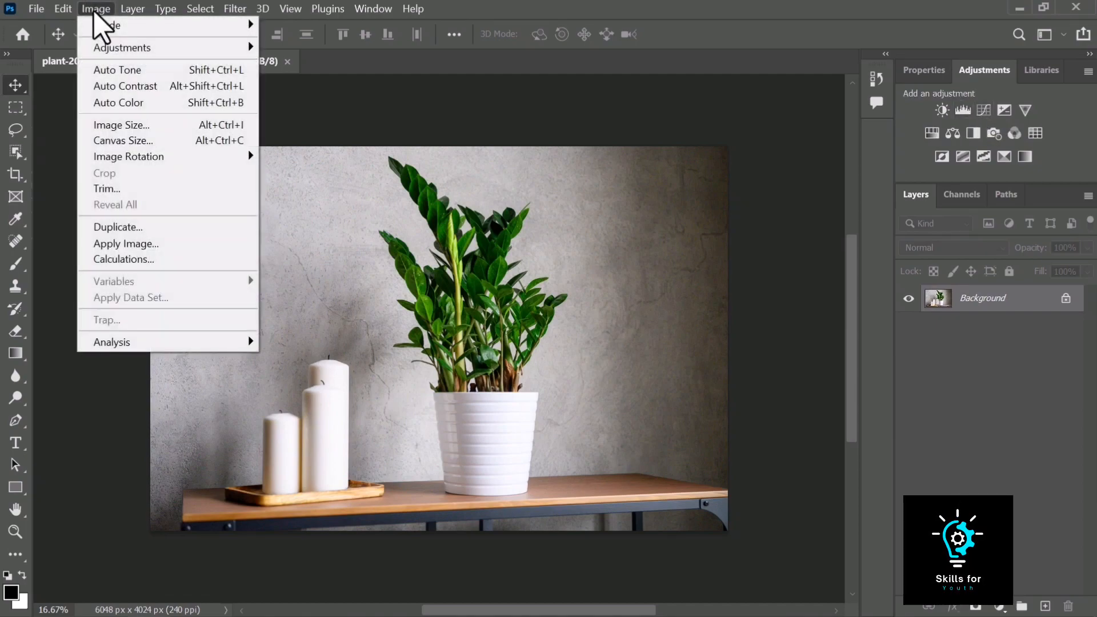
pyautogui.moveTo(101, 48)
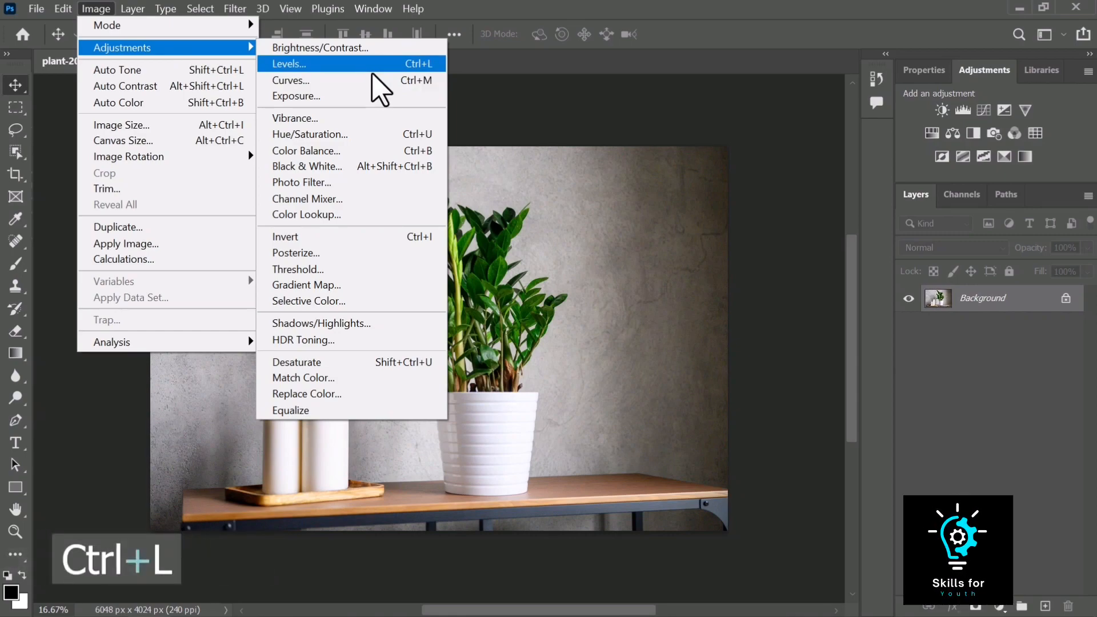
pyautogui.click(542, 107)
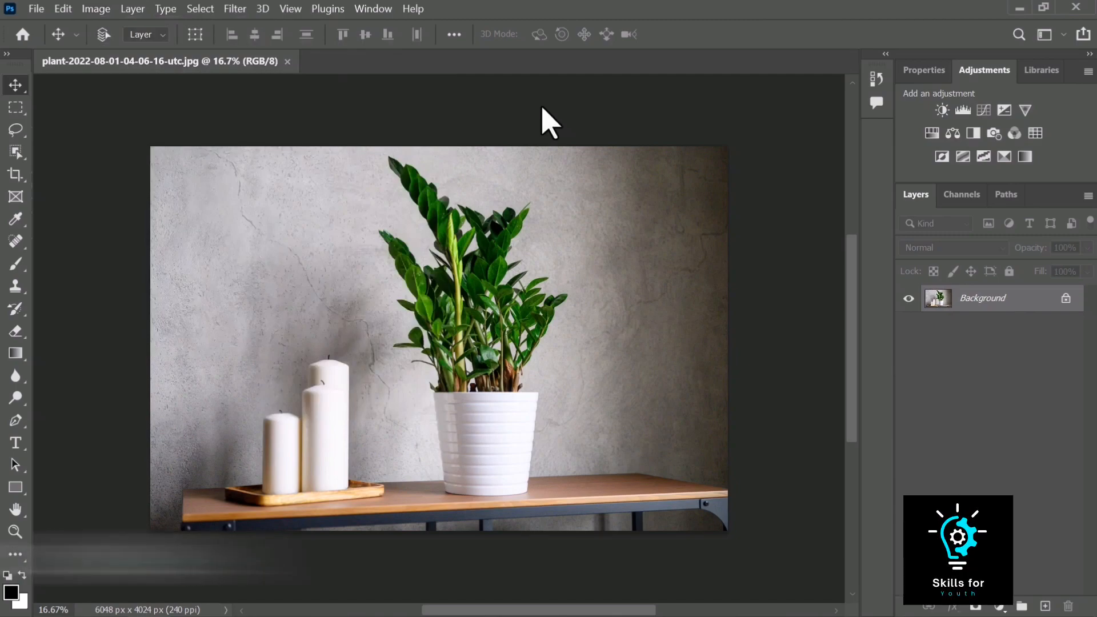
pyautogui.hotkey('ctrl', 'l')
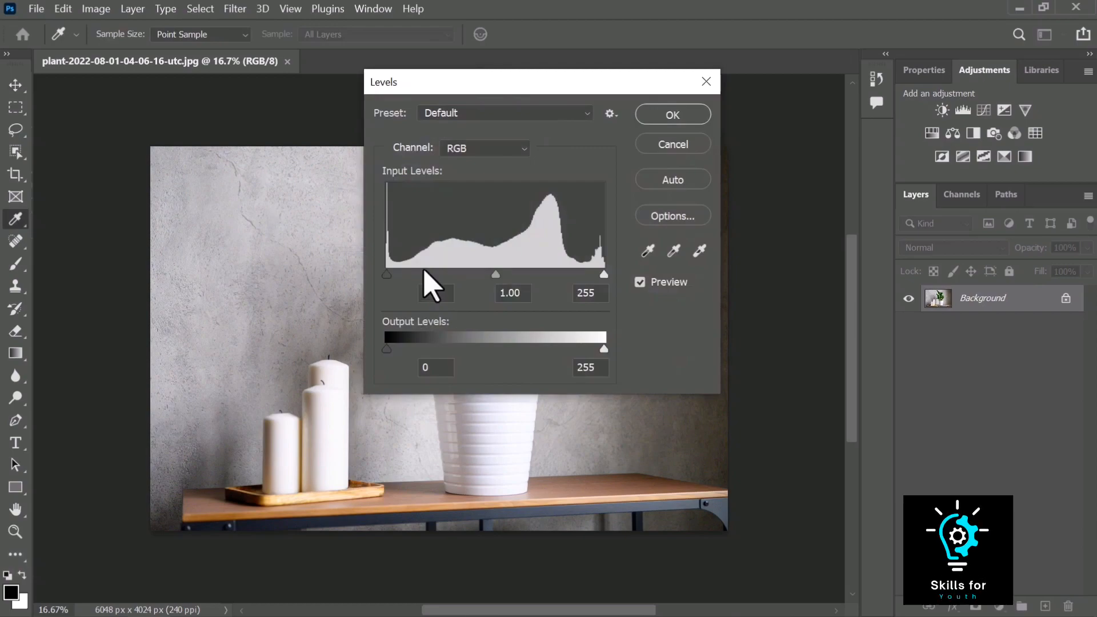
pyautogui.click(681, 150)
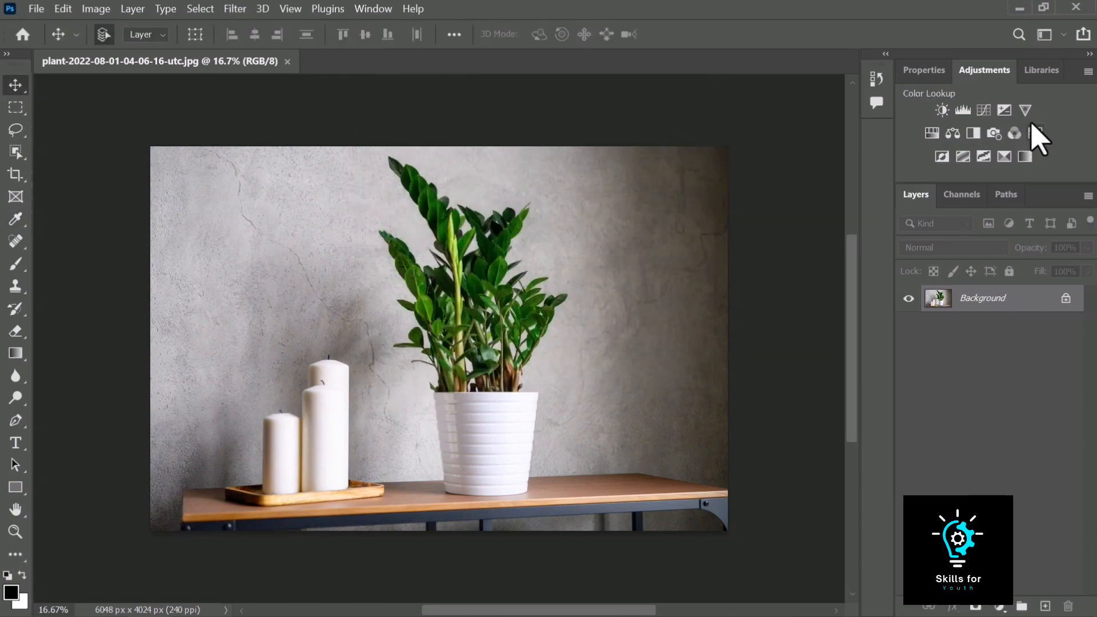
# Add a Levels adjustment layer and enlarge its Properties panel taller and wider
pyautogui.click(963, 110)
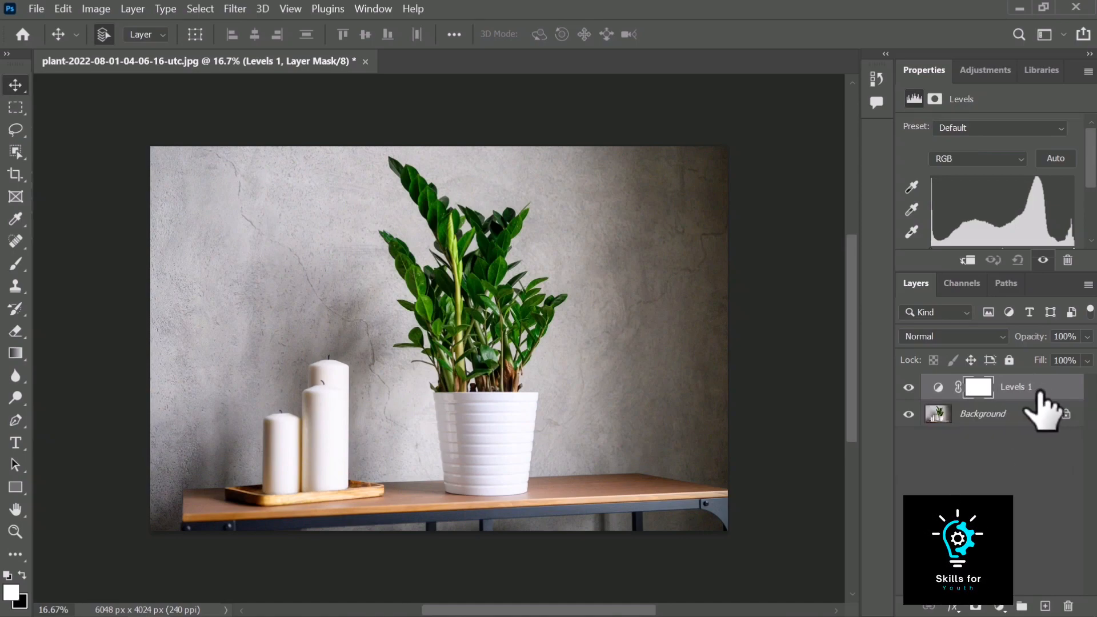
pyautogui.moveTo(907, 273); pyautogui.dragTo(905, 397)
pyautogui.moveTo(896, 317); pyautogui.dragTo(816, 318)
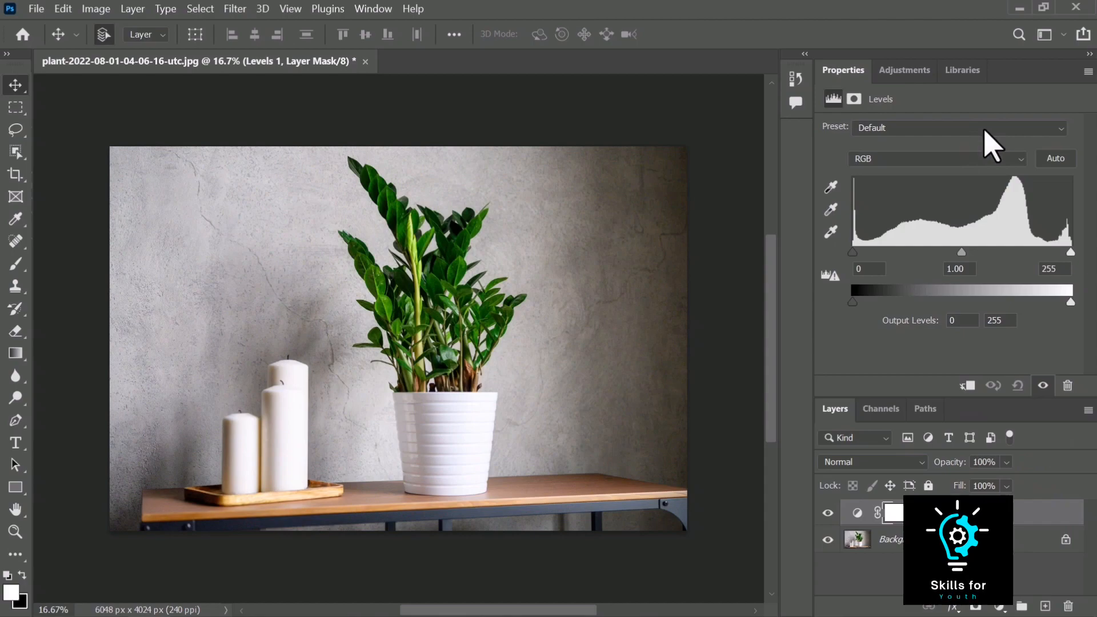
# Apply the Darker preset to the Levels adjustment
pyautogui.click(991, 144)
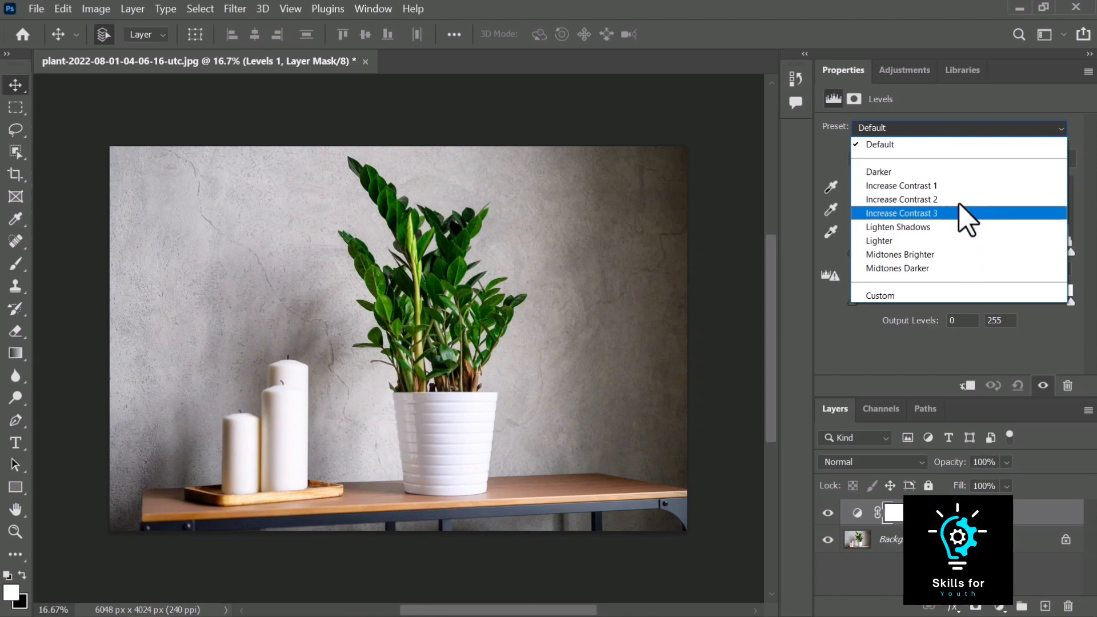
pyautogui.click(959, 171)
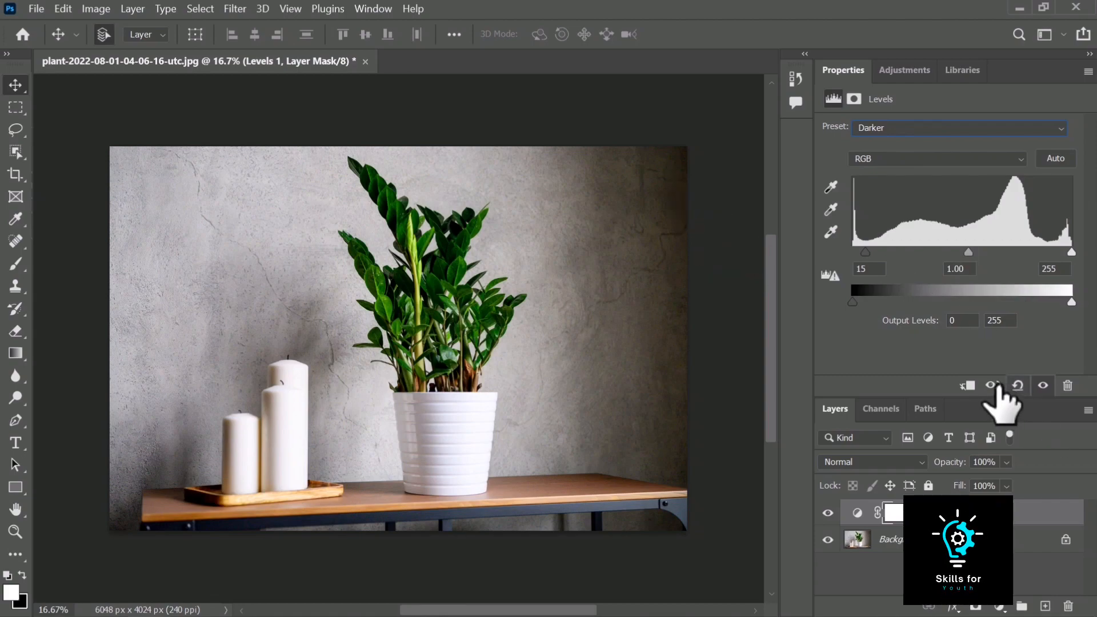
# Toggle the previous-state view repeatedly to compare the image with and without the adjustment
pyautogui.click(992, 385)
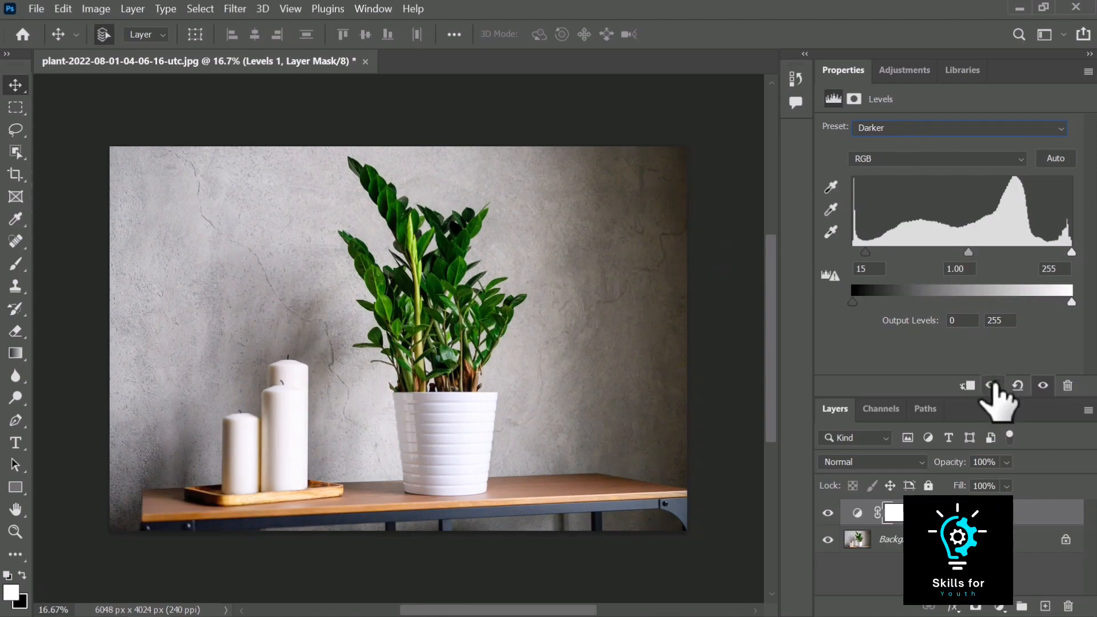
pyautogui.click(992, 385)
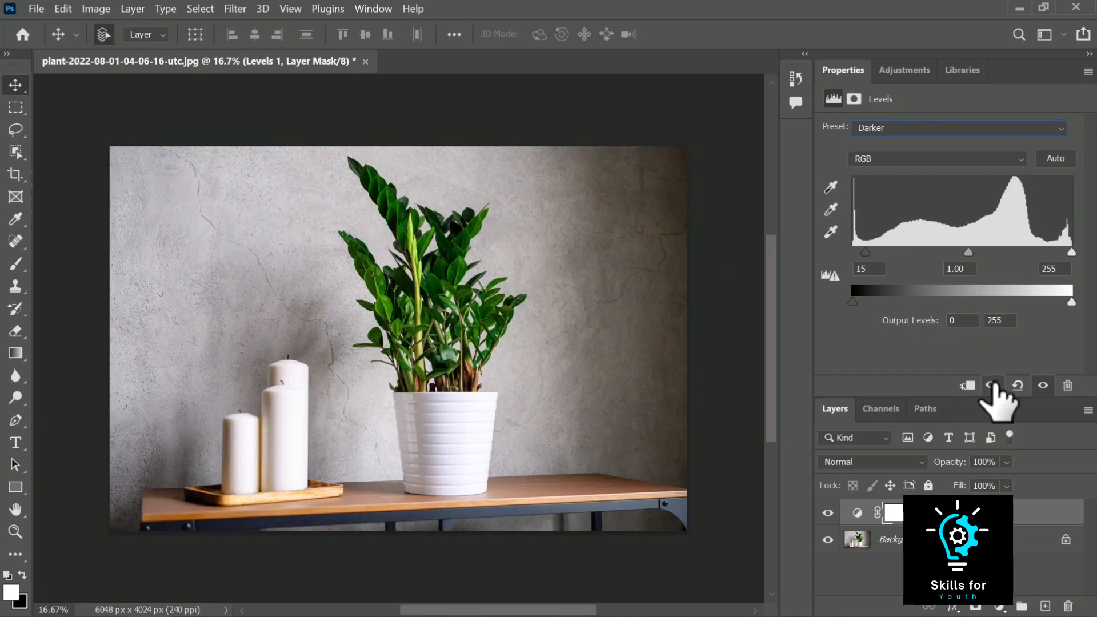
pyautogui.click(992, 385)
pyautogui.click(993, 385)
pyautogui.click(992, 384)
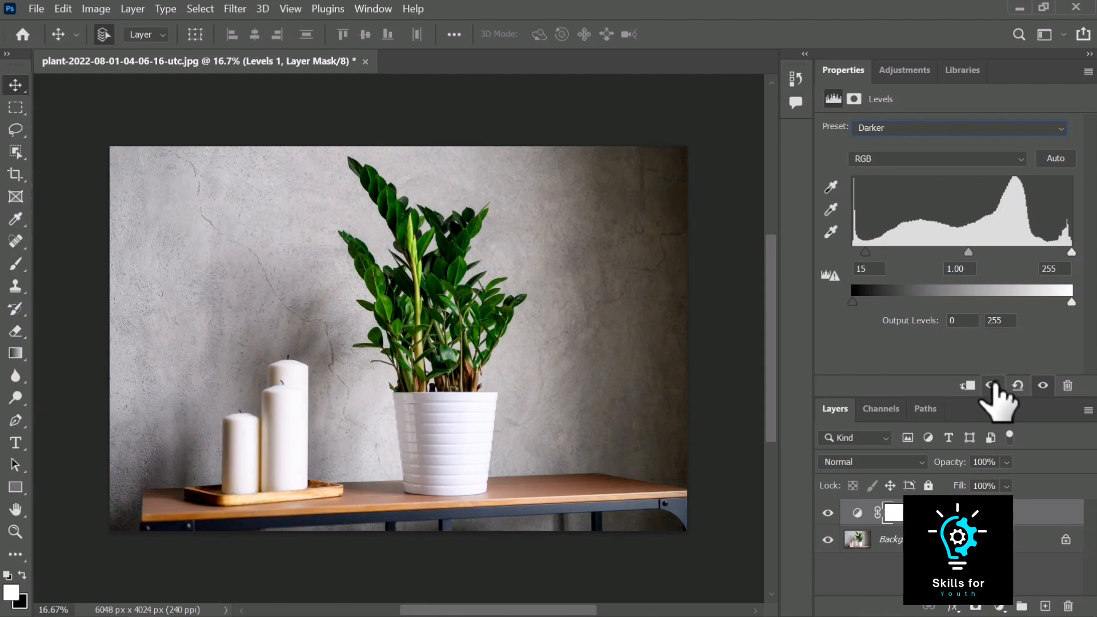
pyautogui.click(992, 385)
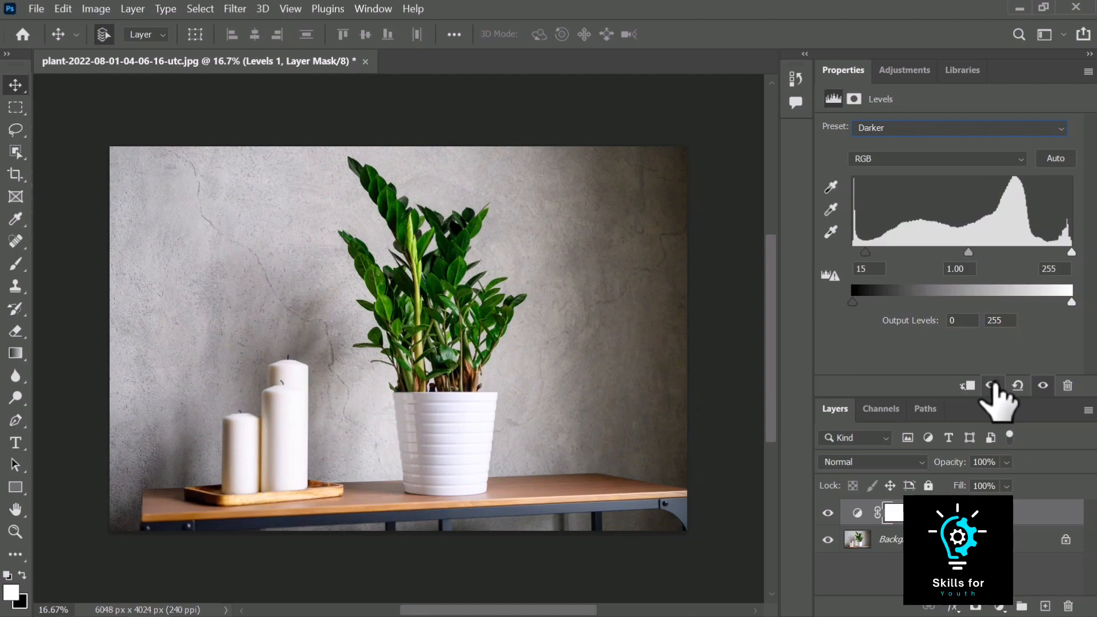
pyautogui.click(992, 385)
pyautogui.click(992, 385)
pyautogui.click(992, 385)
# Set the Levels preset back to Default and browse the RGB, Red, Green and Blue channel options
pyautogui.click(976, 127)
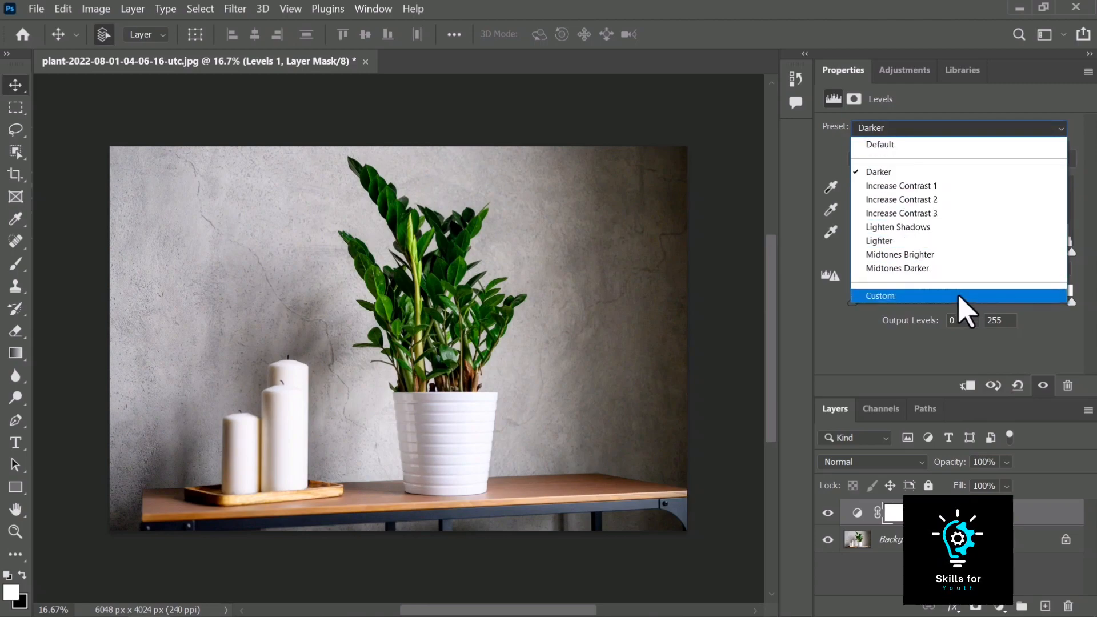
pyautogui.click(974, 145)
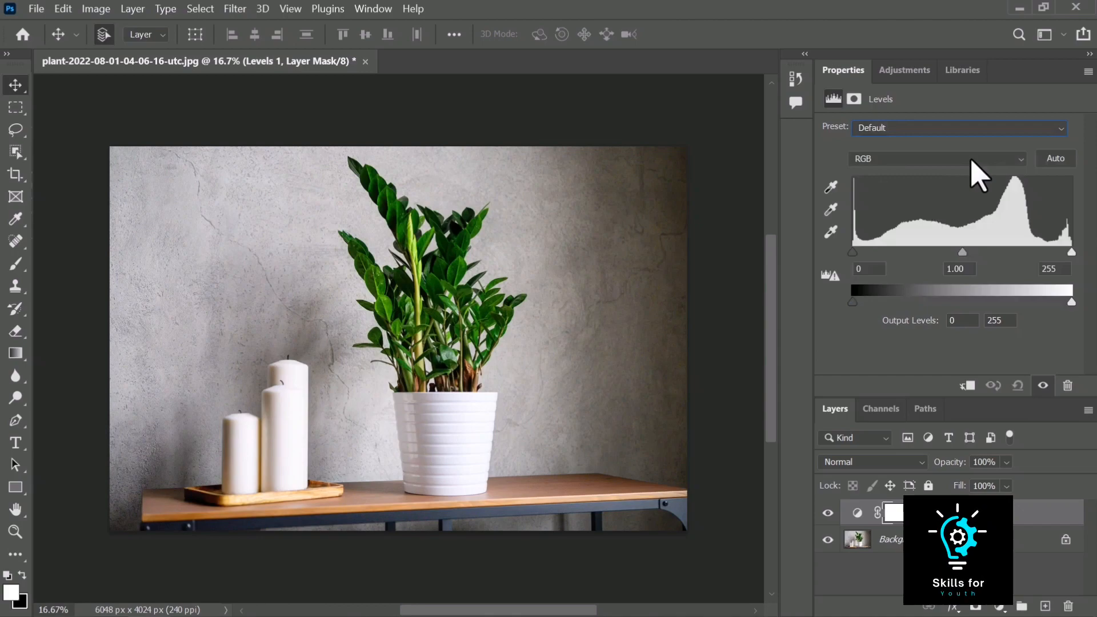
pyautogui.click(973, 160)
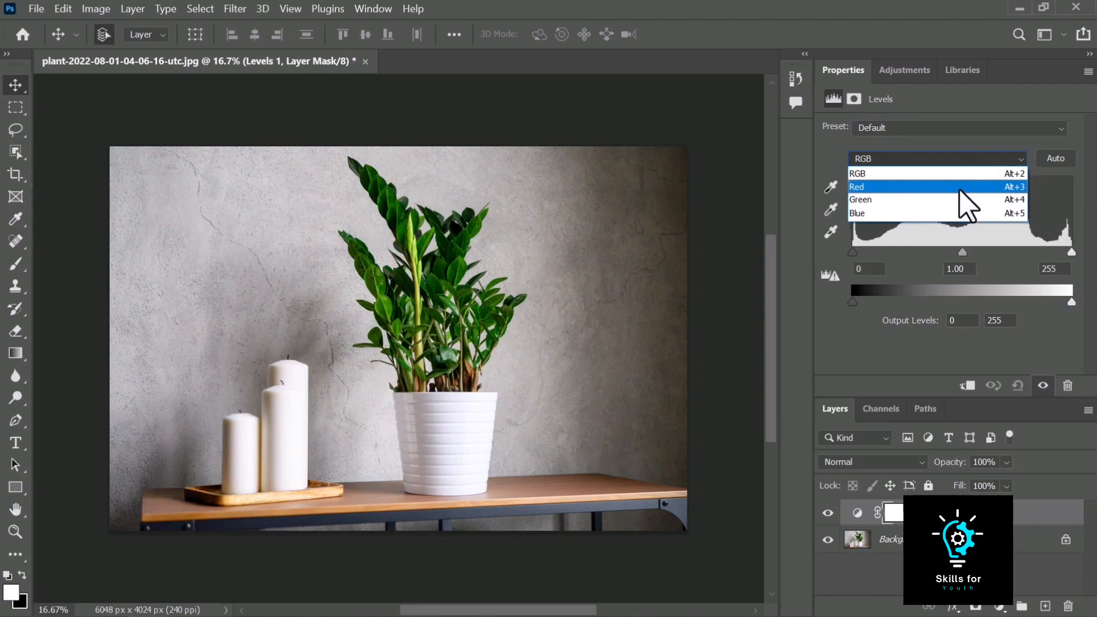
pyautogui.click(967, 151)
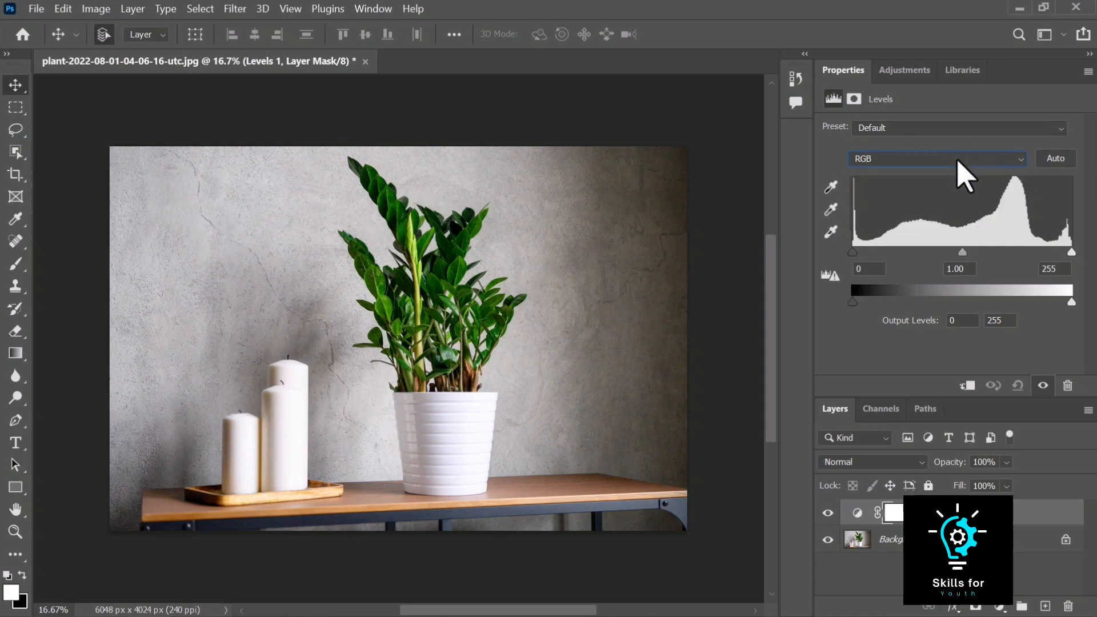
pyautogui.click(960, 161)
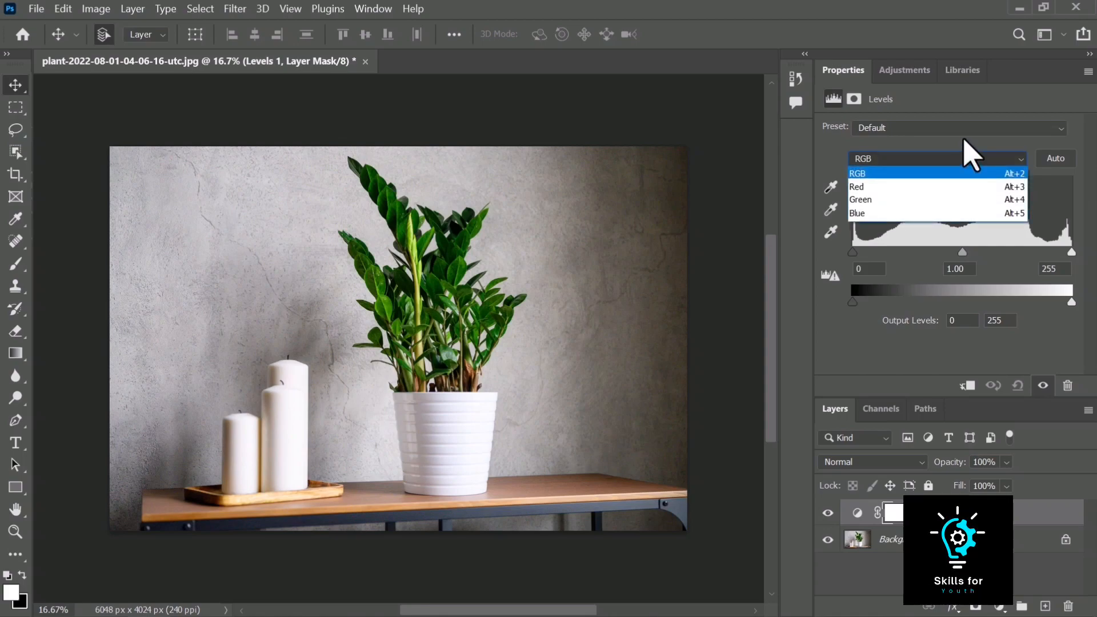
pyautogui.click(962, 149)
# Apply Auto levels, then reset the adjustment to its defaults
pyautogui.click(1055, 162)
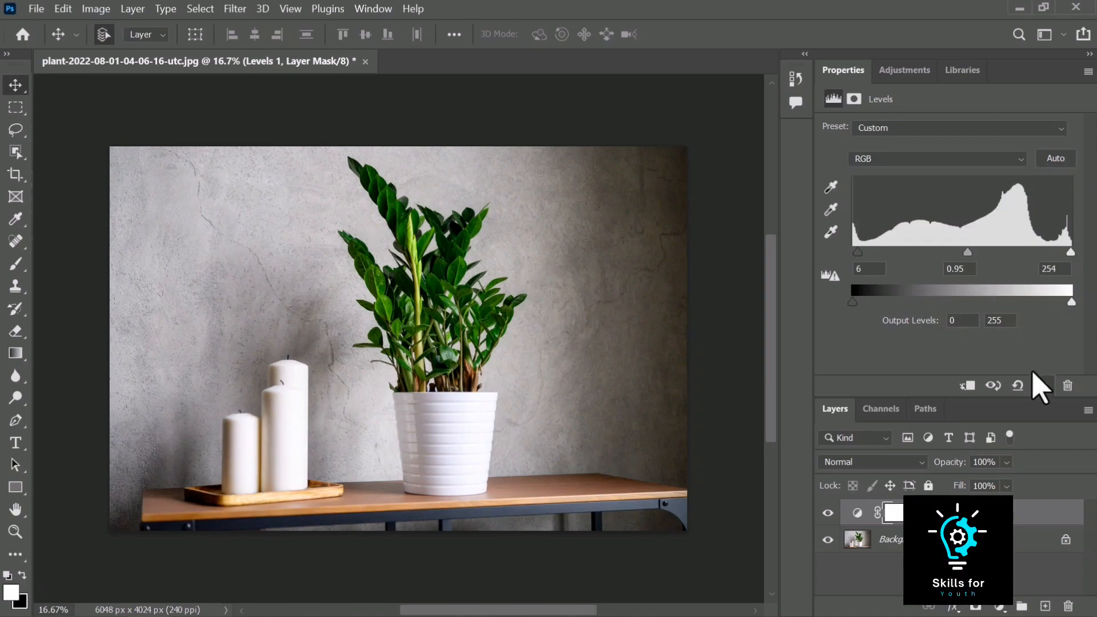
pyautogui.click(1018, 385)
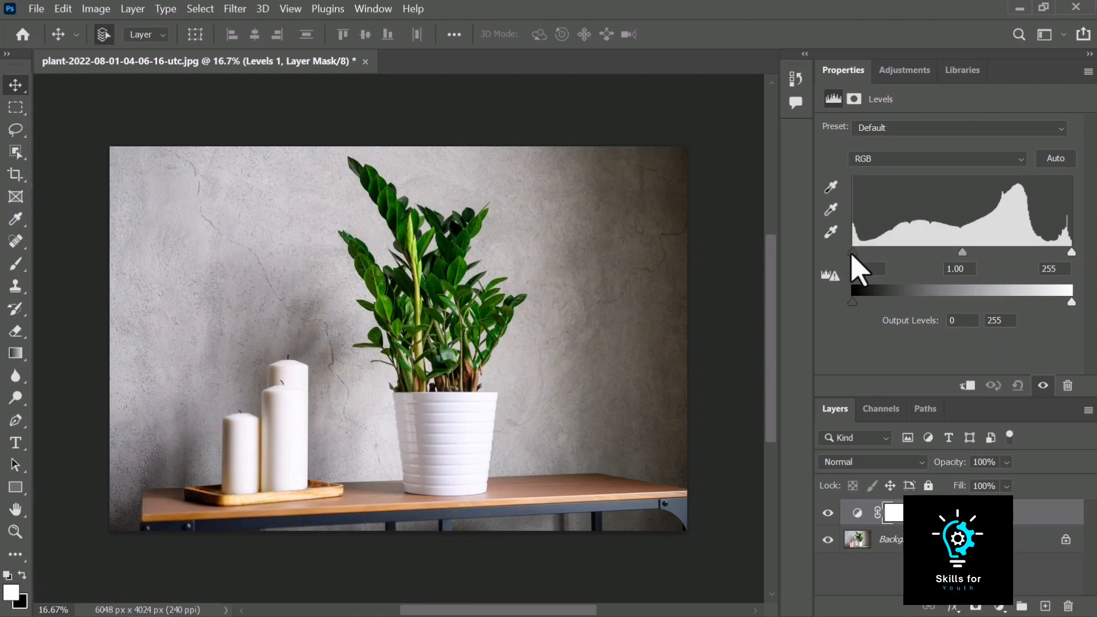
# Try moving the black, white and midtone input sliders and return them to their defaults
pyautogui.moveTo(852, 255)
pyautogui.mouseDown()
pyautogui.moveTo(910, 255)
pyautogui.moveTo(857, 256)
pyautogui.mouseUp()
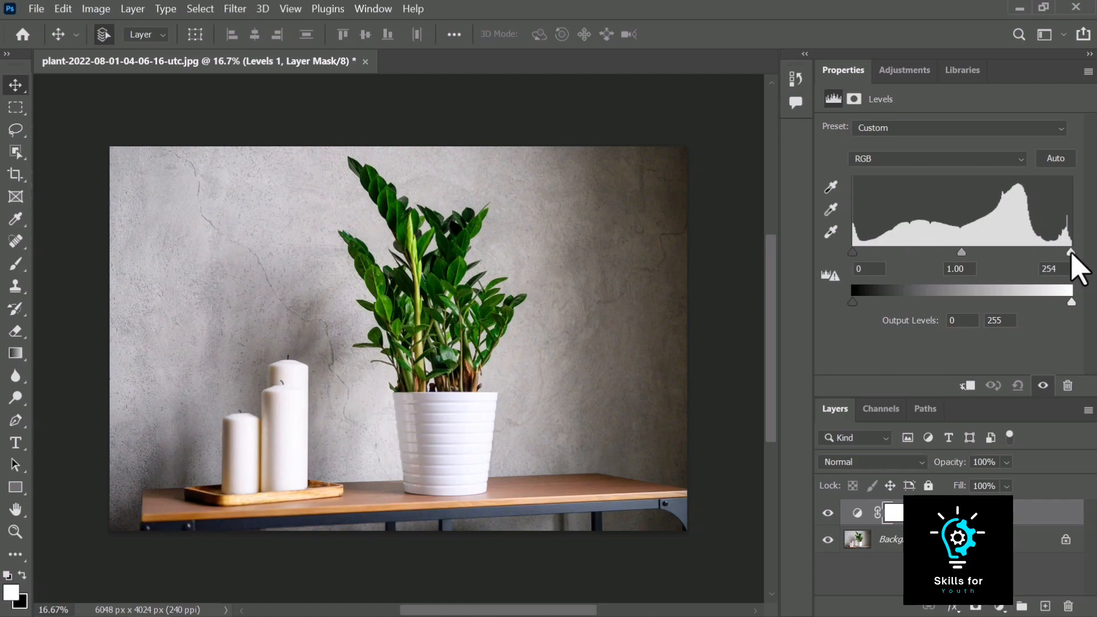
pyautogui.moveTo(1069, 253)
pyautogui.mouseDown()
pyautogui.moveTo(987, 253)
pyautogui.moveTo(1075, 252)
pyautogui.mouseUp()
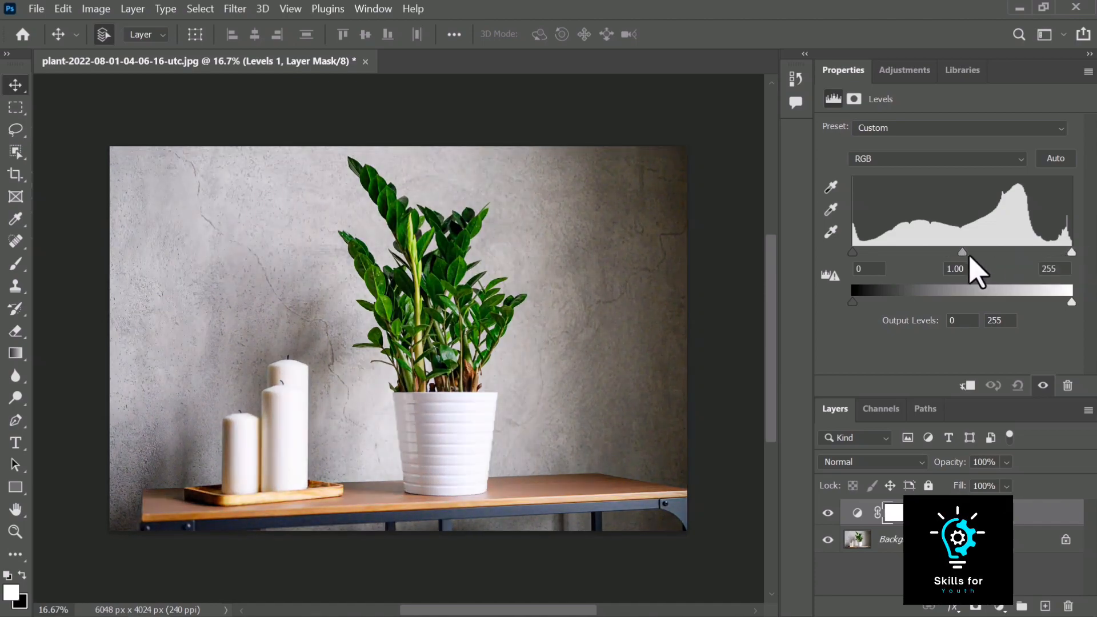
pyautogui.moveTo(962, 252); pyautogui.dragTo(908, 253)
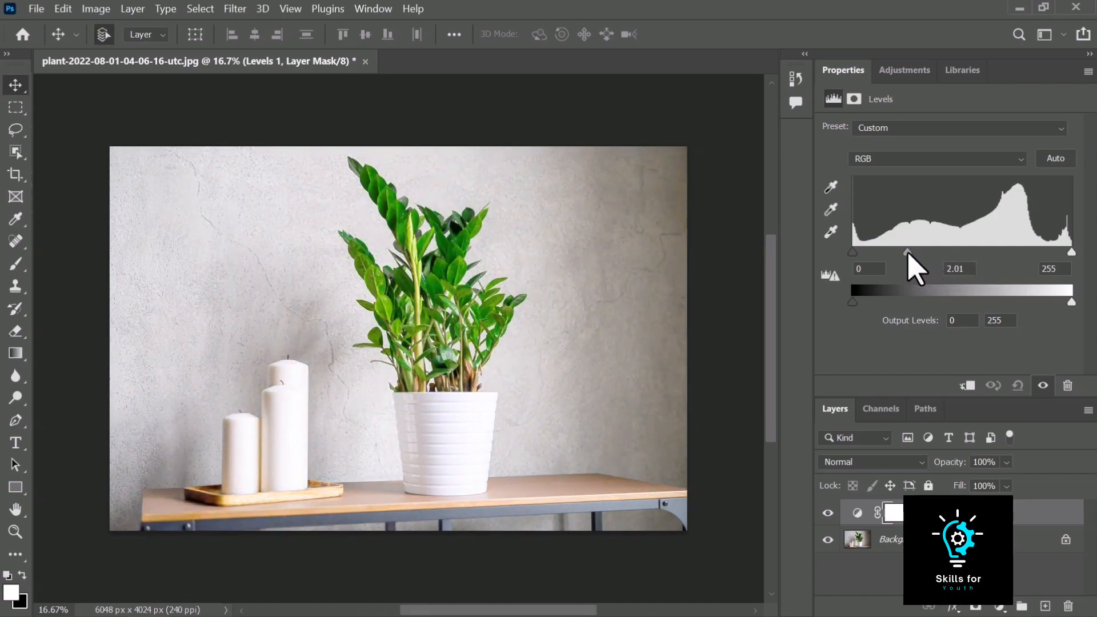
pyautogui.moveTo(919, 255); pyautogui.dragTo(964, 254)
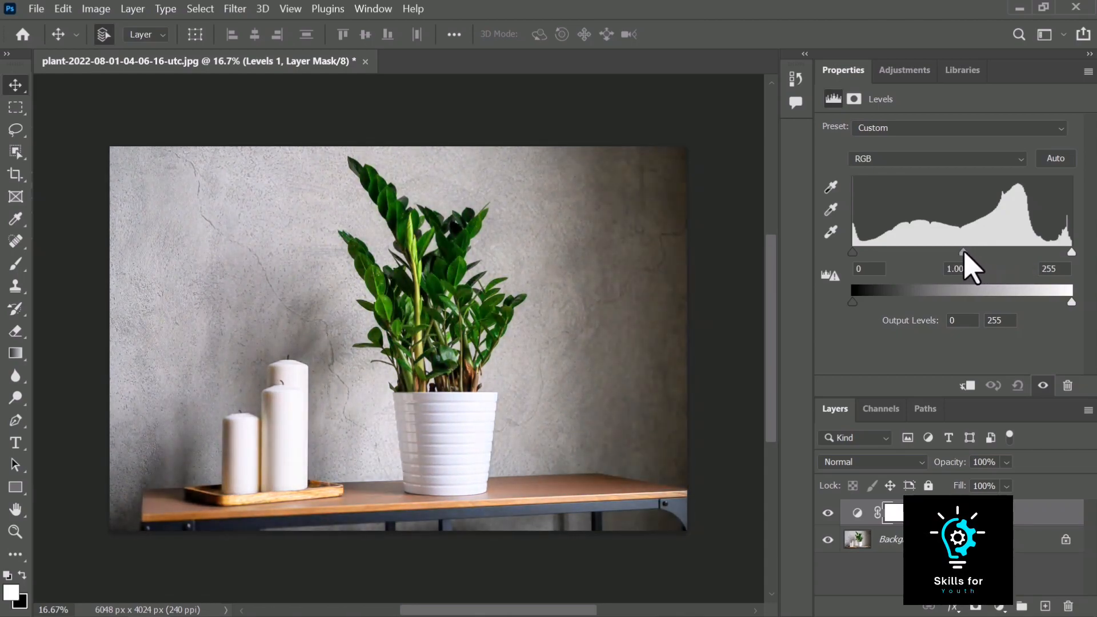
# Set the black input level to about 25
pyautogui.click(876, 270)
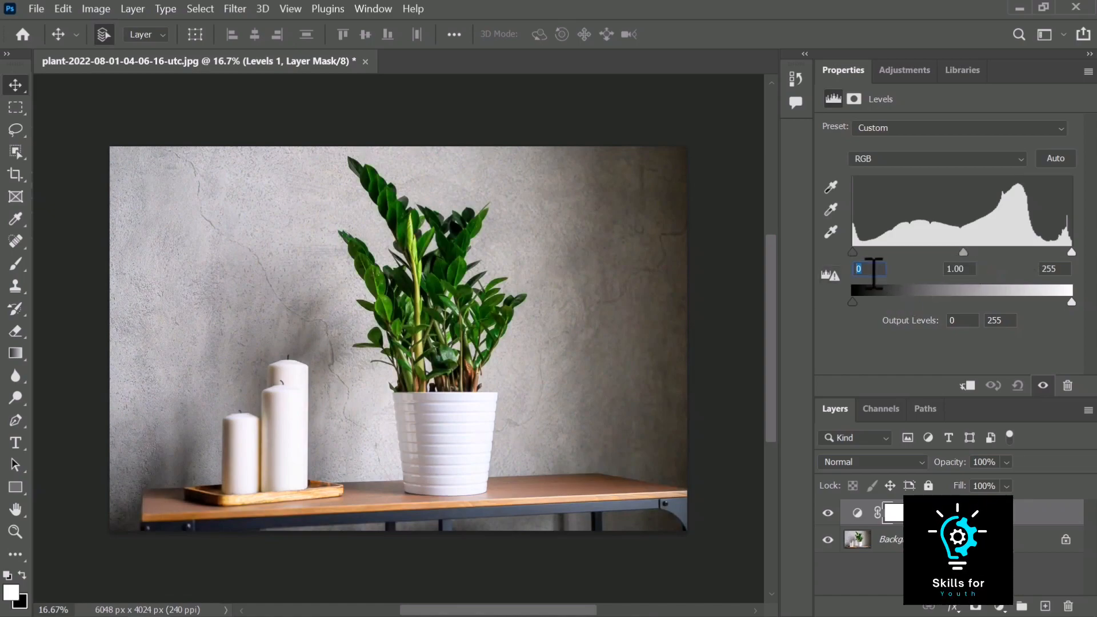
pyautogui.write('30')
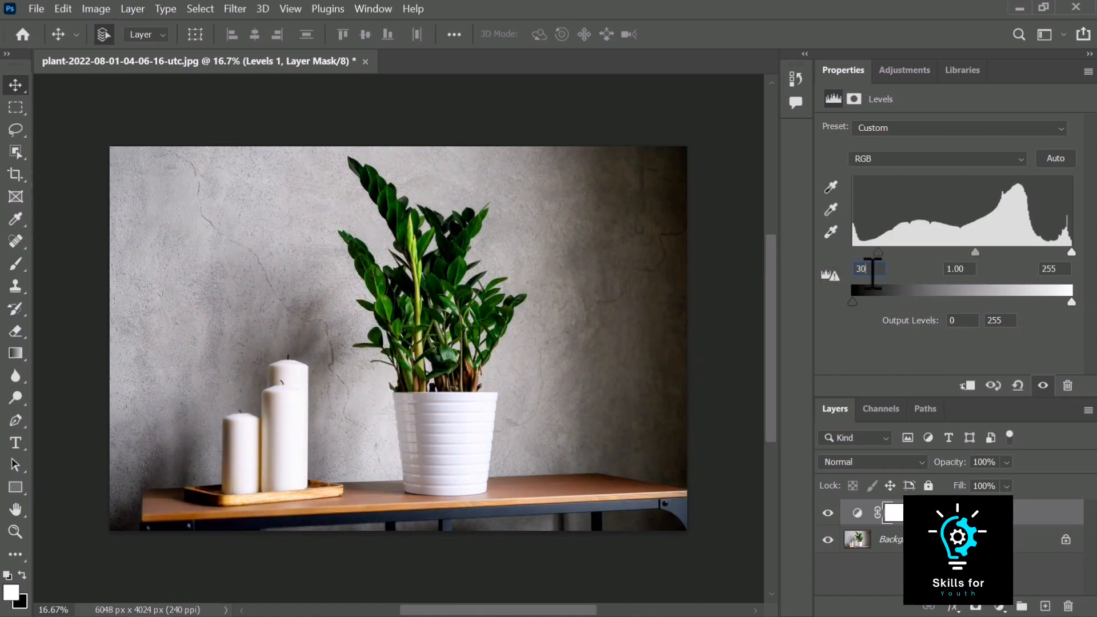
pyautogui.moveTo(878, 252)
pyautogui.mouseDown()
pyautogui.moveTo(851, 251)
pyautogui.moveTo(875, 253)
pyautogui.mouseUp()
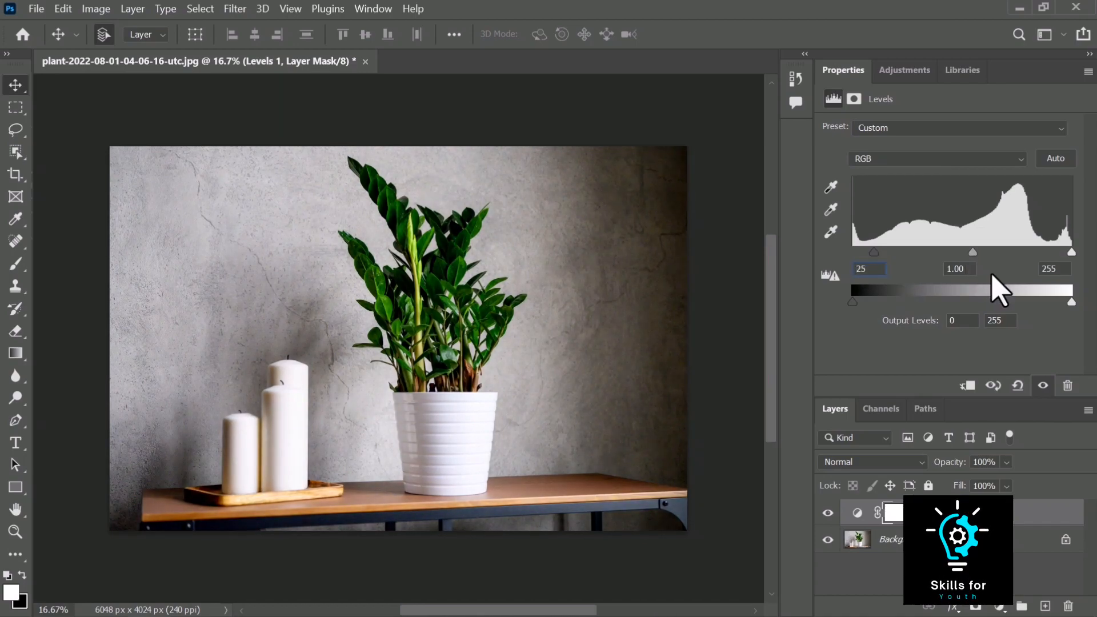
# Set the white input level to 100
pyautogui.click(1057, 268)
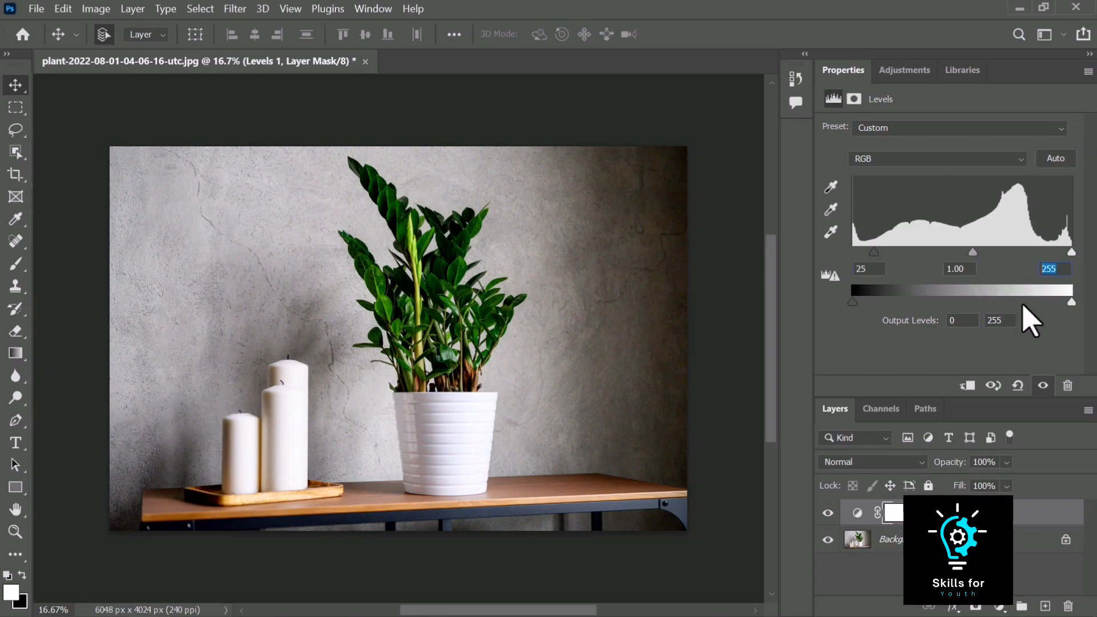
pyautogui.write('100')
pyautogui.press('Return')
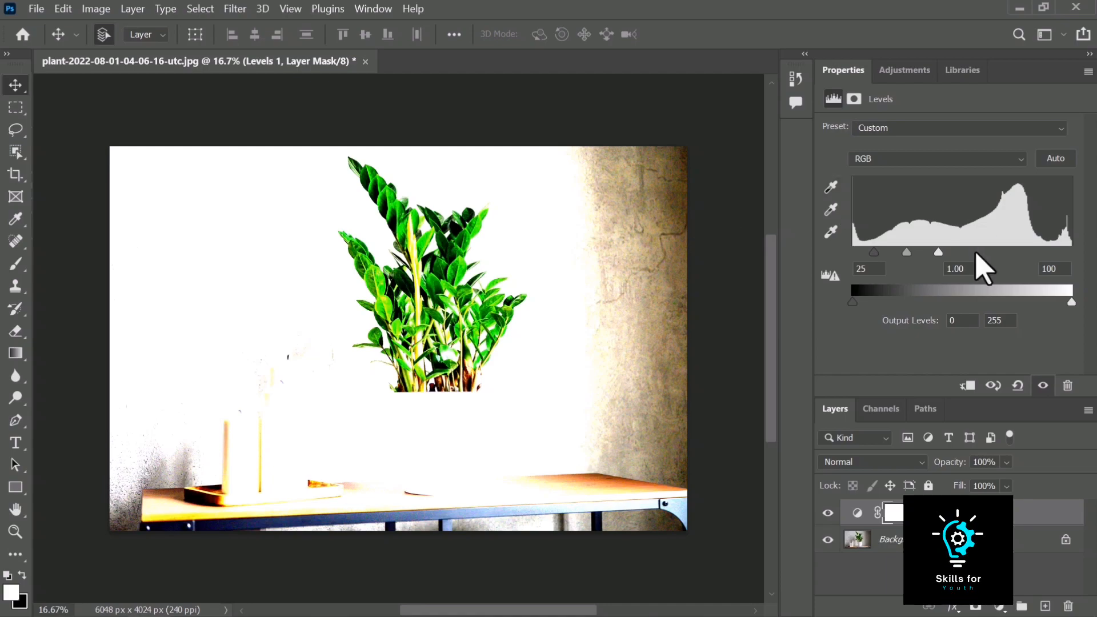
# Set the input levels to black 17, midtone 1.28 and white 239
pyautogui.moveTo(939, 252); pyautogui.dragTo(1071, 252)
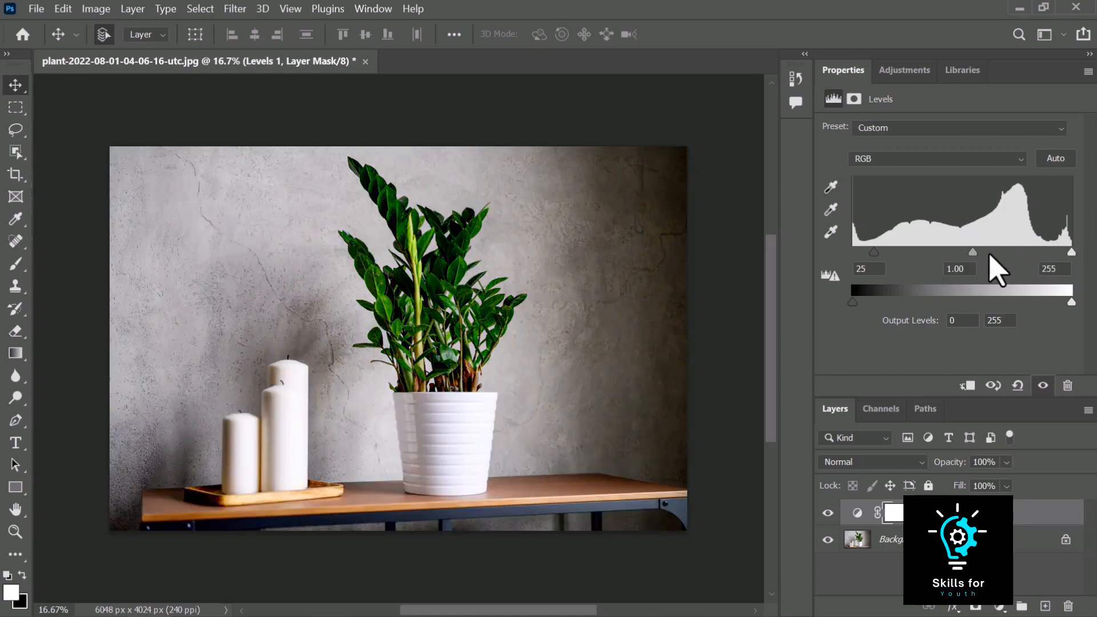
pyautogui.moveTo(971, 252)
pyautogui.mouseDown()
pyautogui.moveTo(925, 254)
pyautogui.moveTo(958, 255)
pyautogui.moveTo(950, 248)
pyautogui.mouseUp()
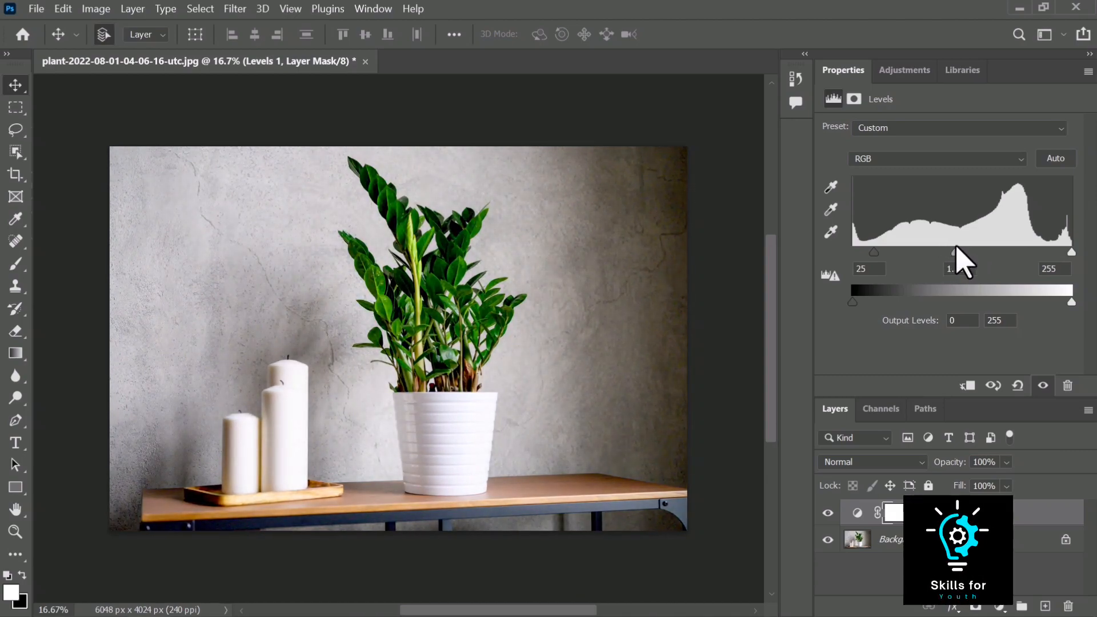
pyautogui.moveTo(1070, 252); pyautogui.dragTo(1061, 252)
pyautogui.moveTo(873, 252)
pyautogui.mouseDown()
pyautogui.moveTo(849, 252)
pyautogui.moveTo(863, 252)
pyautogui.mouseUp()
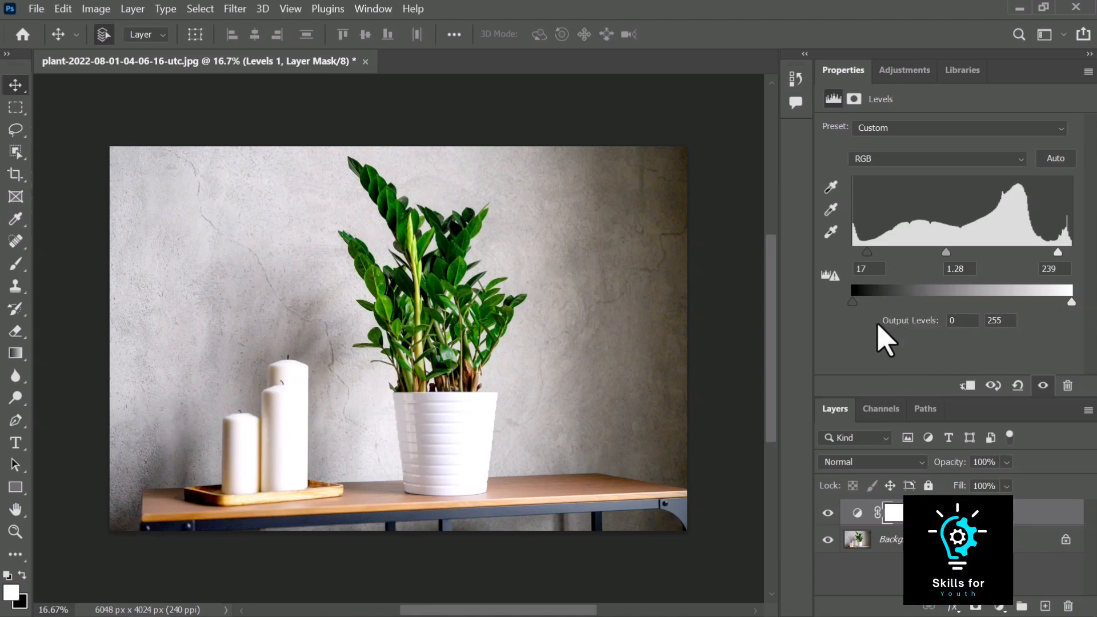
# Try moving the output level sliders and leave them at 0 and 255
pyautogui.moveTo(850, 302)
pyautogui.mouseDown()
pyautogui.moveTo(918, 302)
pyautogui.moveTo(852, 305)
pyautogui.mouseUp()
pyautogui.moveTo(865, 306)
pyautogui.mouseDown()
pyautogui.moveTo(964, 307)
pyautogui.moveTo(851, 305)
pyautogui.mouseUp()
pyautogui.moveTo(1071, 304); pyautogui.dragTo(1092, 312)
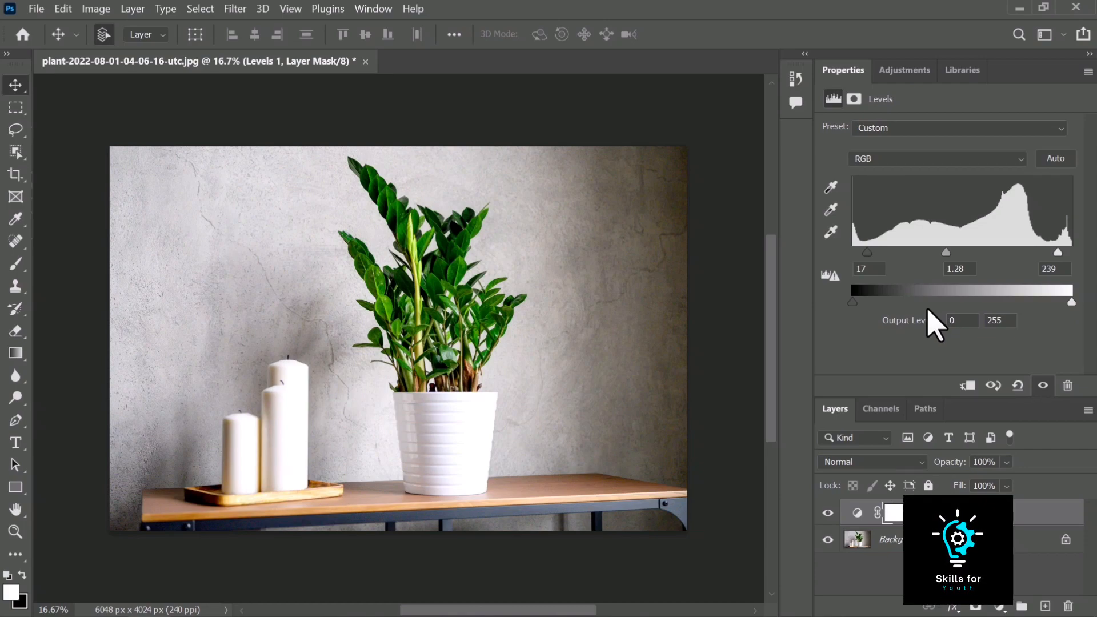
# Set the black point by sampling the photo's dark upper-right corner, and set the midtone input to 0.92
pyautogui.click(831, 186)
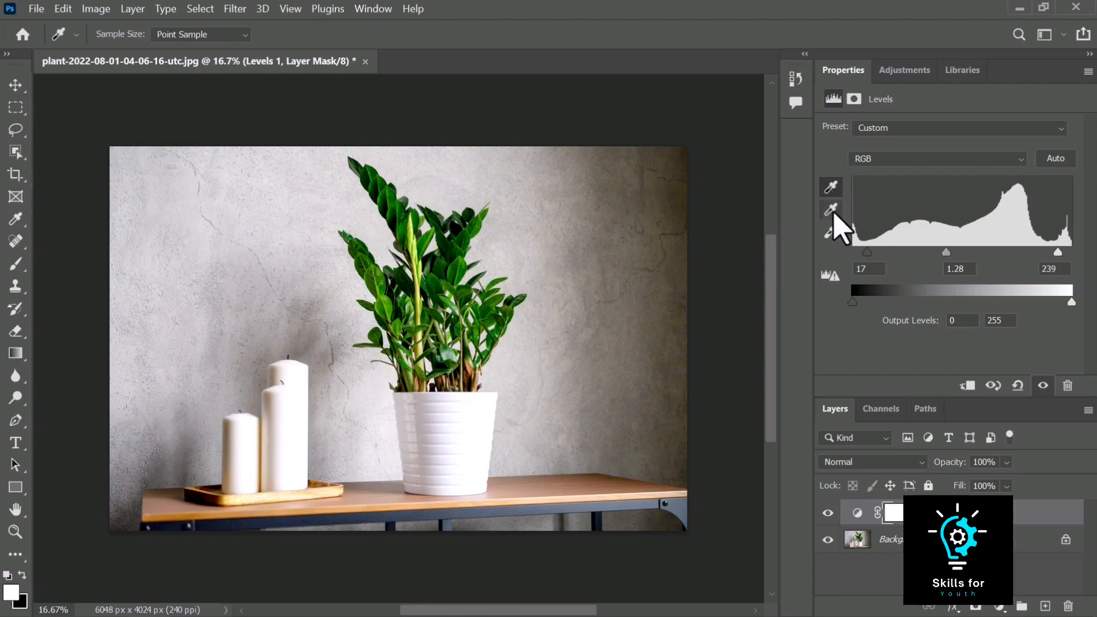
pyautogui.click(651, 185)
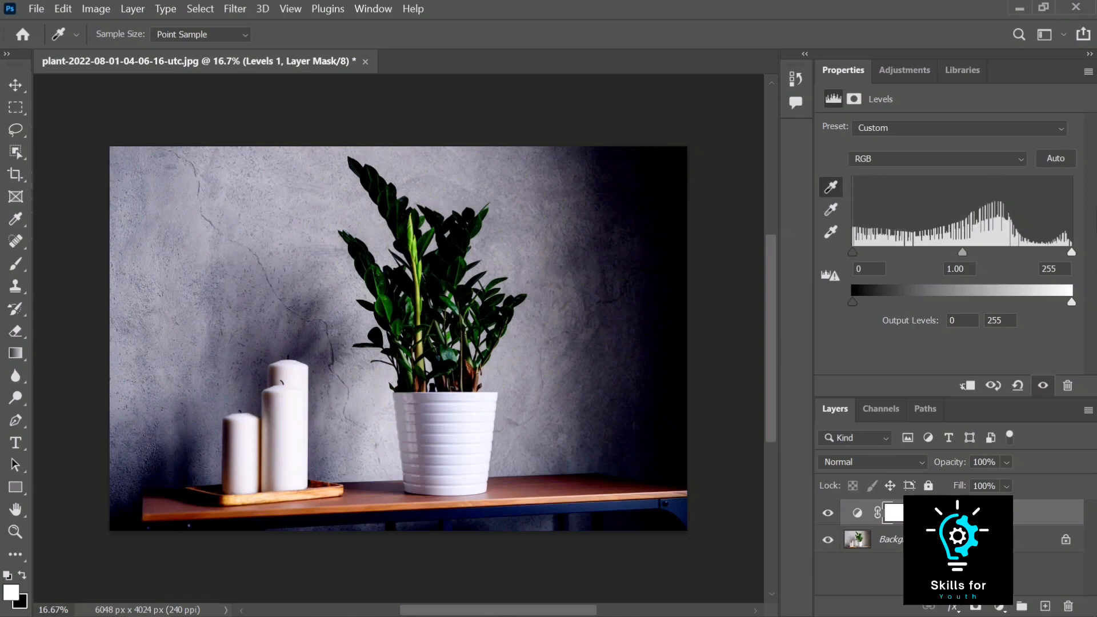
pyautogui.moveTo(964, 252)
pyautogui.mouseDown()
pyautogui.moveTo(920, 264)
pyautogui.moveTo(970, 254)
pyautogui.mouseUp()
pyautogui.moveTo(1072, 253)
pyautogui.mouseDown()
pyautogui.moveTo(1034, 253)
pyautogui.moveTo(1074, 253)
pyautogui.mouseUp()
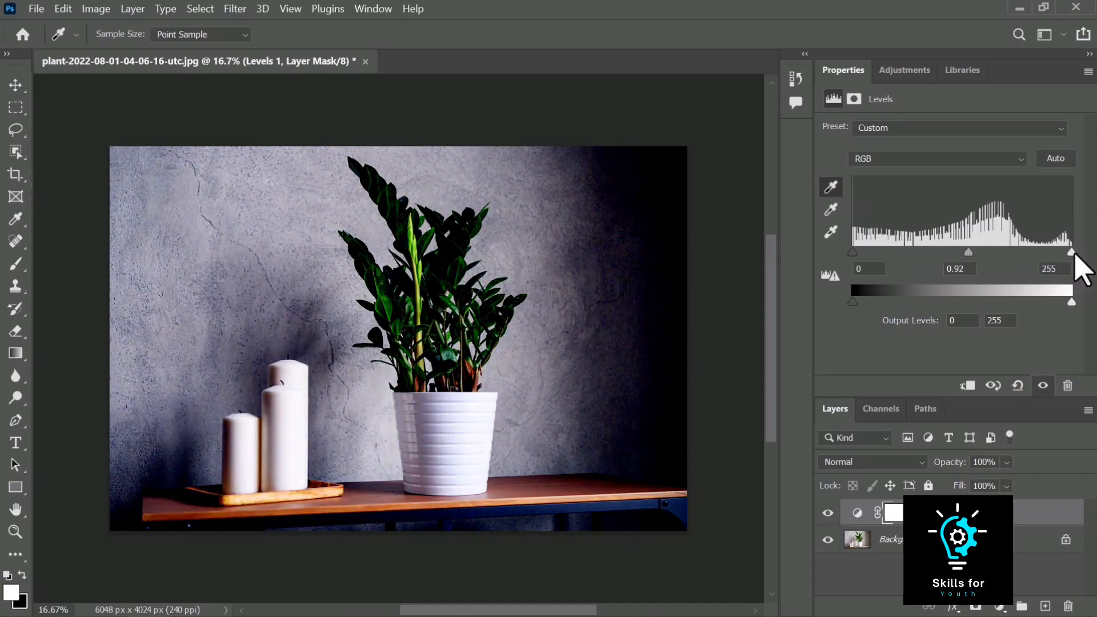
# Sample the wall with the gray point eyedropper and the area beside the plant with the white point eyedropper
pyautogui.click(830, 210)
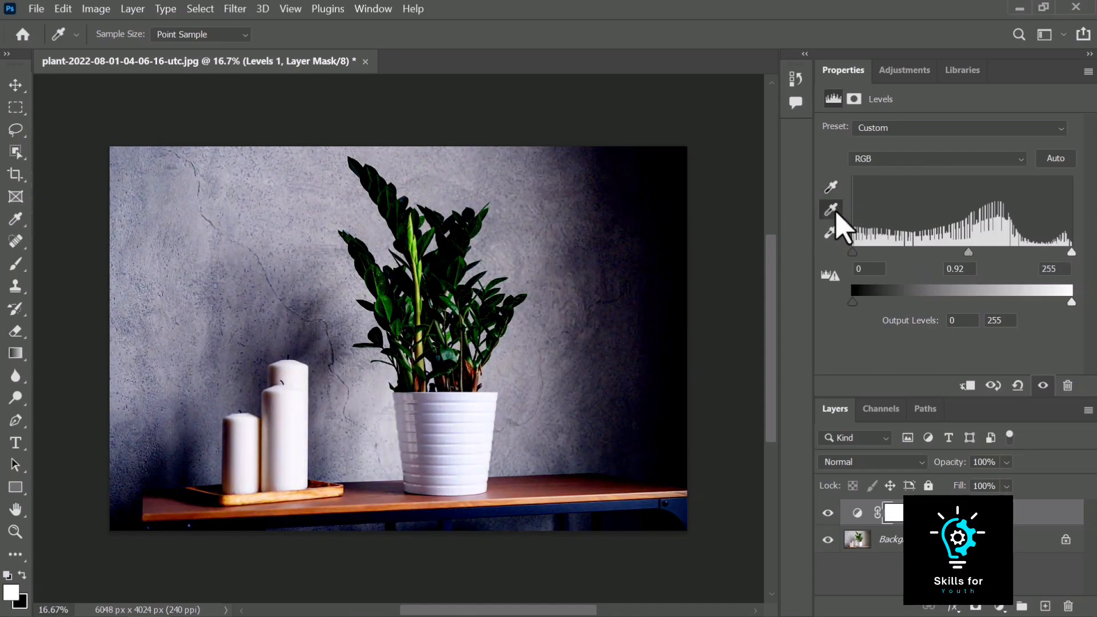
pyautogui.click(633, 242)
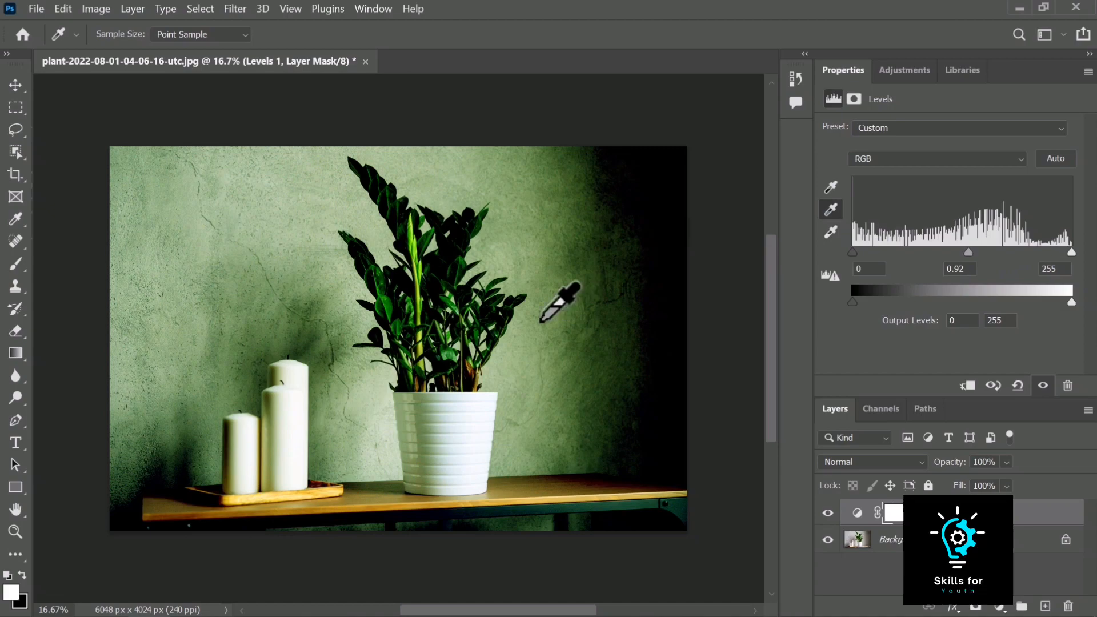
pyautogui.click(830, 231)
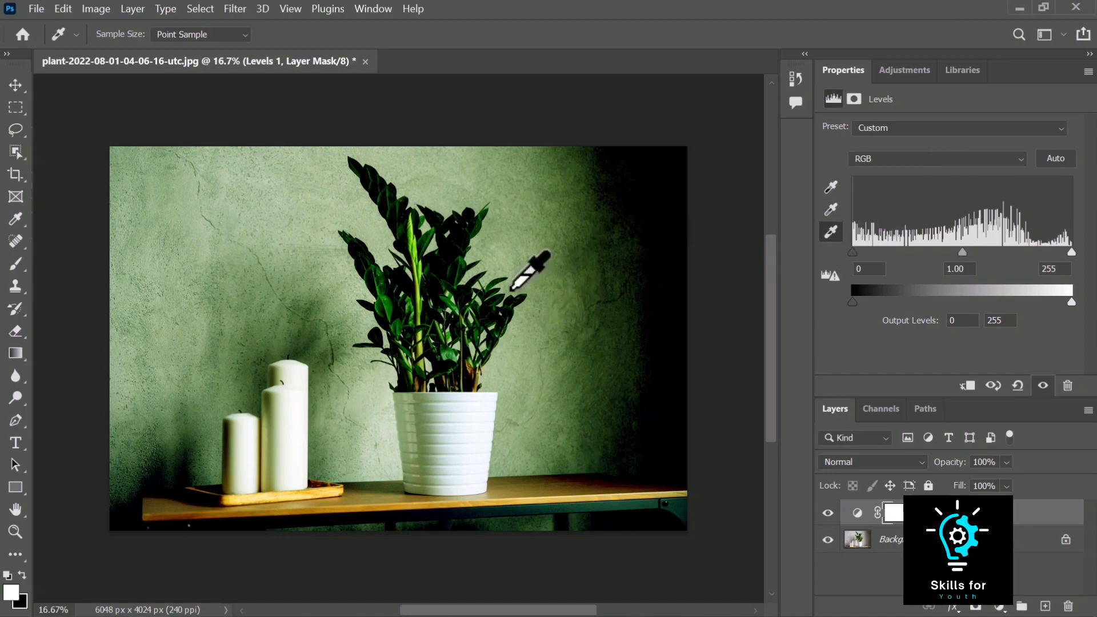
pyautogui.click(511, 288)
pyautogui.click(549, 217)
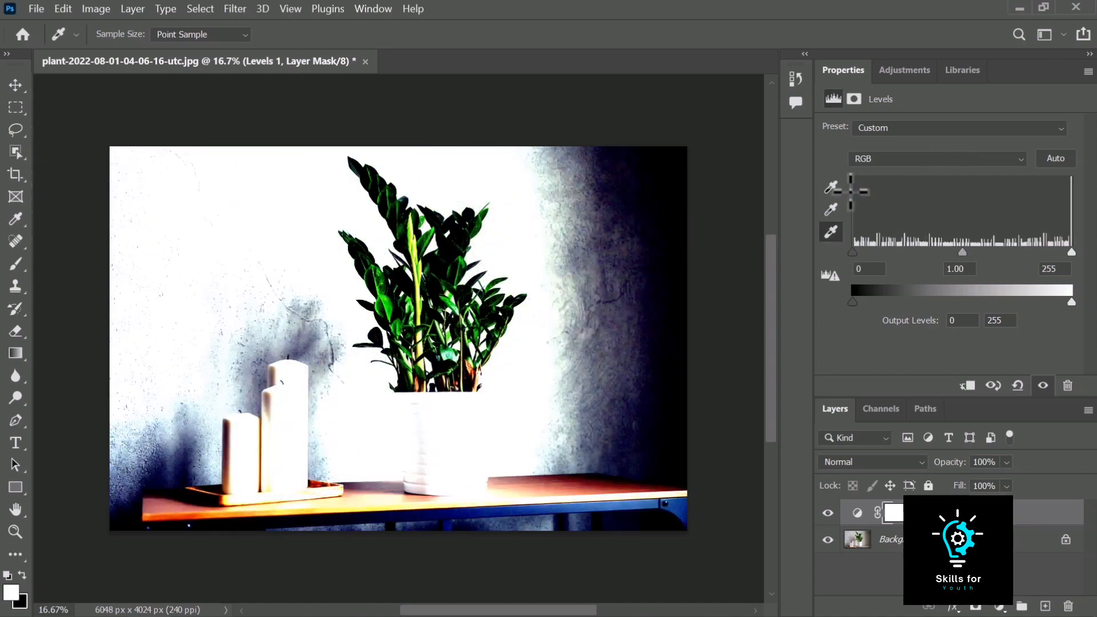
# Sample the shadowed wall with the black point eyedropper, then reset the Levels adjustment to its defaults
pyautogui.click(833, 189)
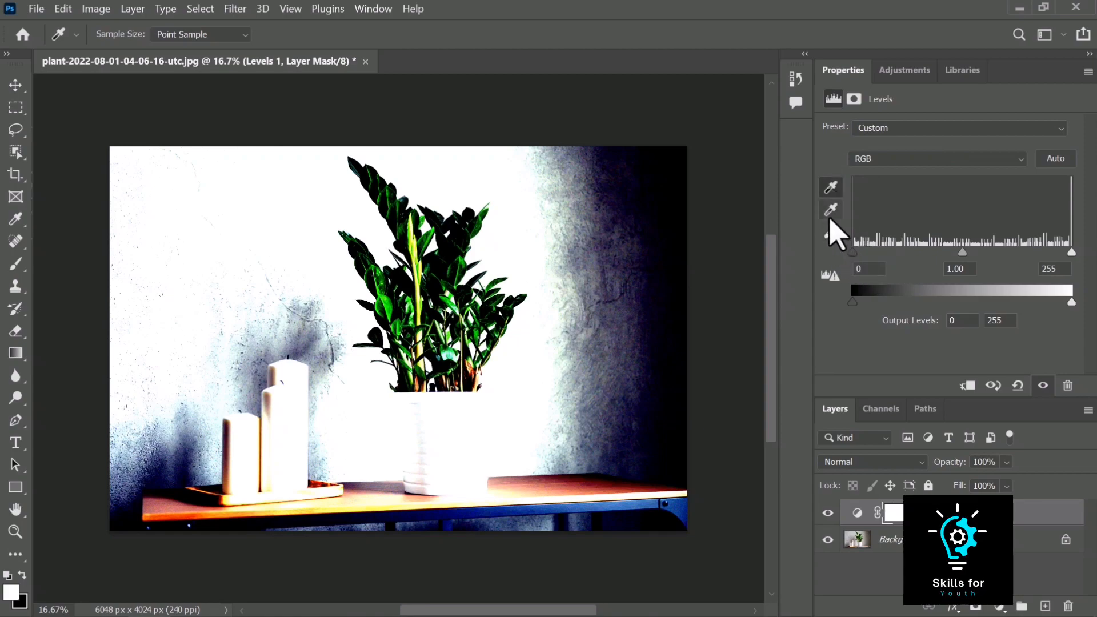
pyautogui.click(577, 279)
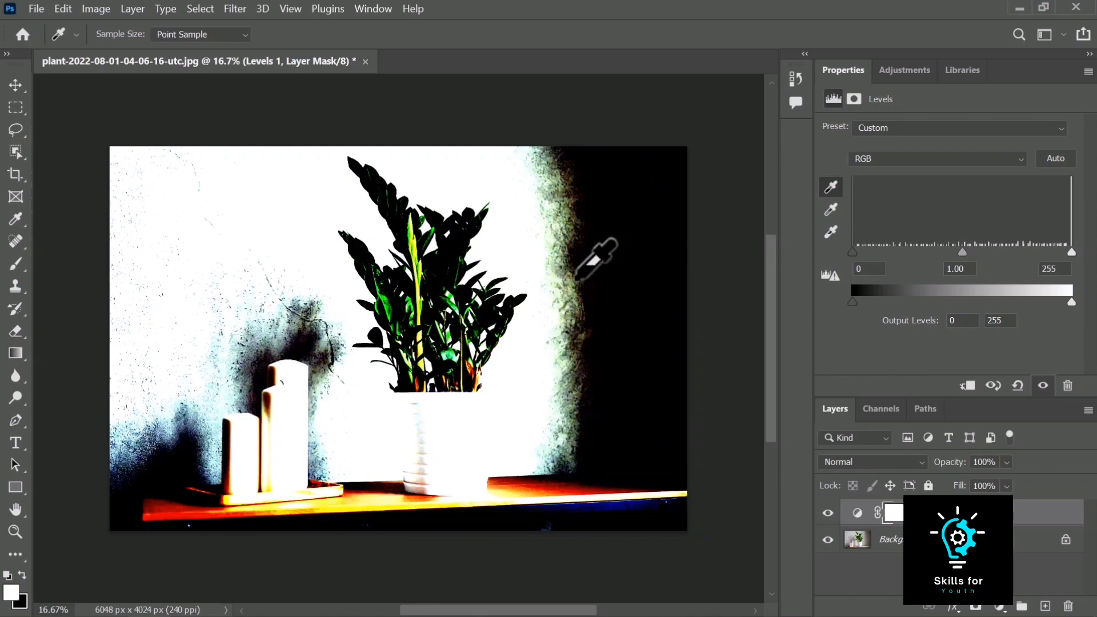
pyautogui.click(1019, 386)
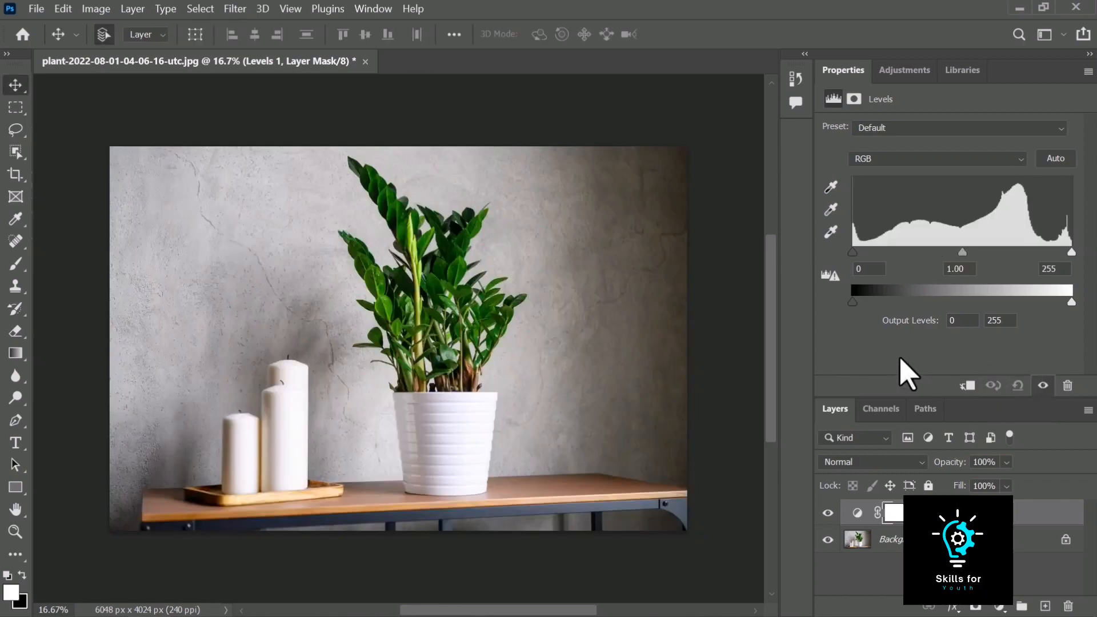
# Duplicate the Background layer and move the copy to the top of the layer stack
pyautogui.keyDown('alt'); pyautogui.click(851, 525); pyautogui.keyUp('alt')
pyautogui.moveTo(1008, 541); pyautogui.dragTo(1044, 606)
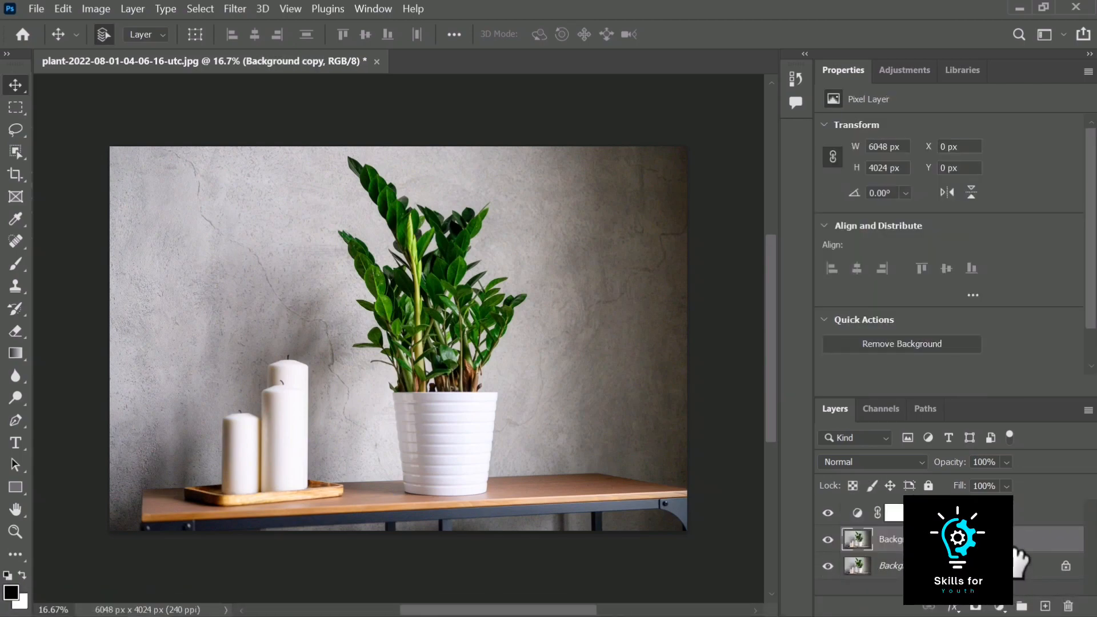
pyautogui.moveTo(1018, 557); pyautogui.dragTo(1001, 498)
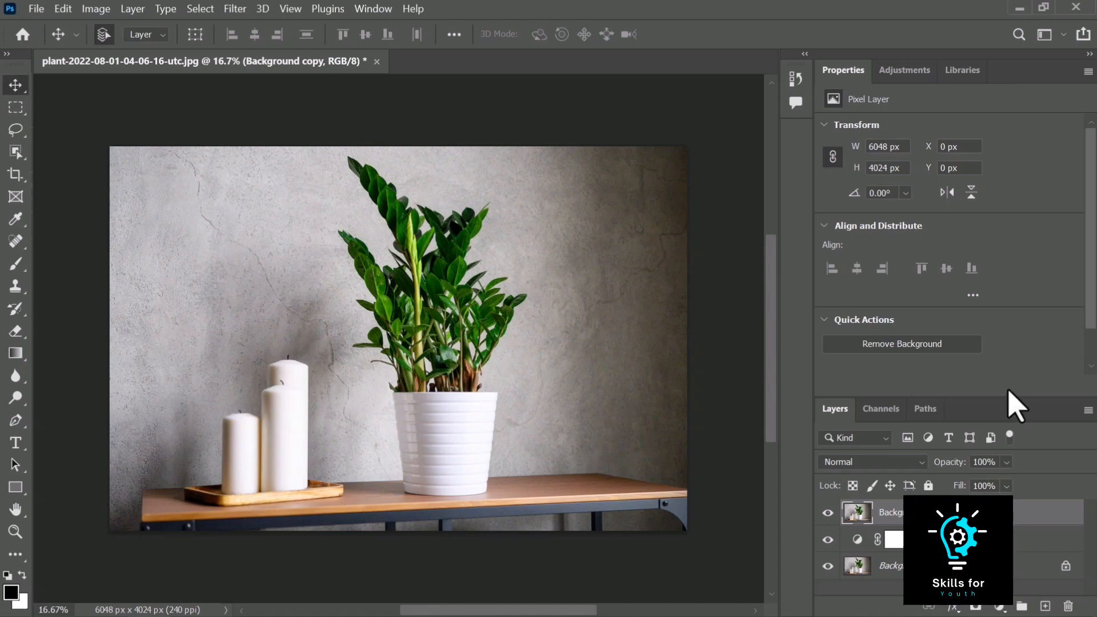
# Open the Curves dialog from the image adjustments and close it without applying anything
pyautogui.click(914, 70)
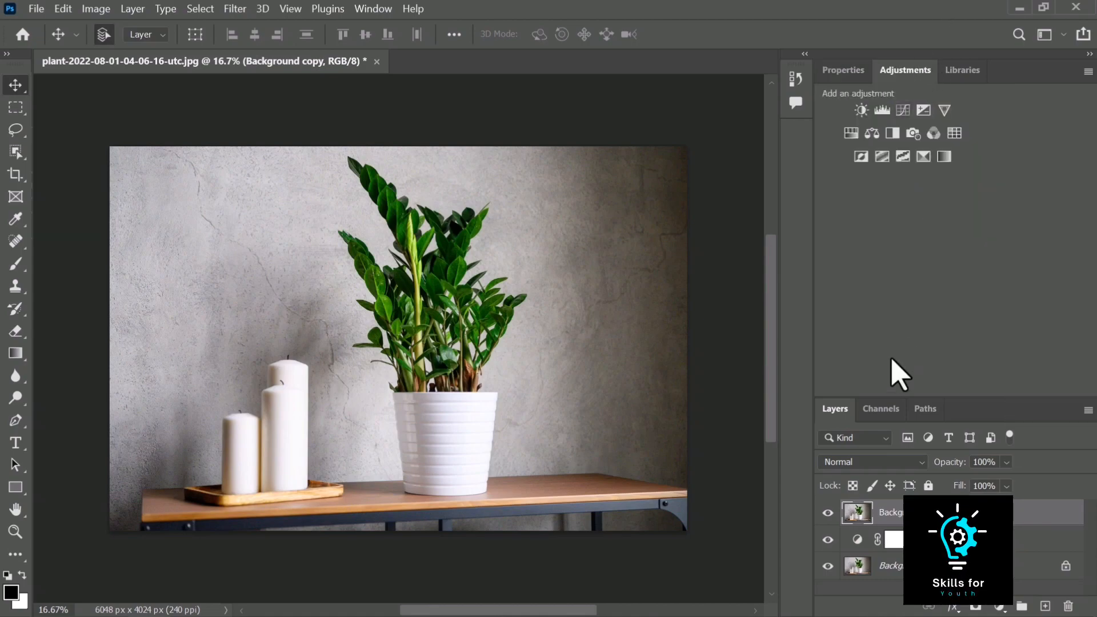
pyautogui.moveTo(951, 396); pyautogui.dragTo(957, 186)
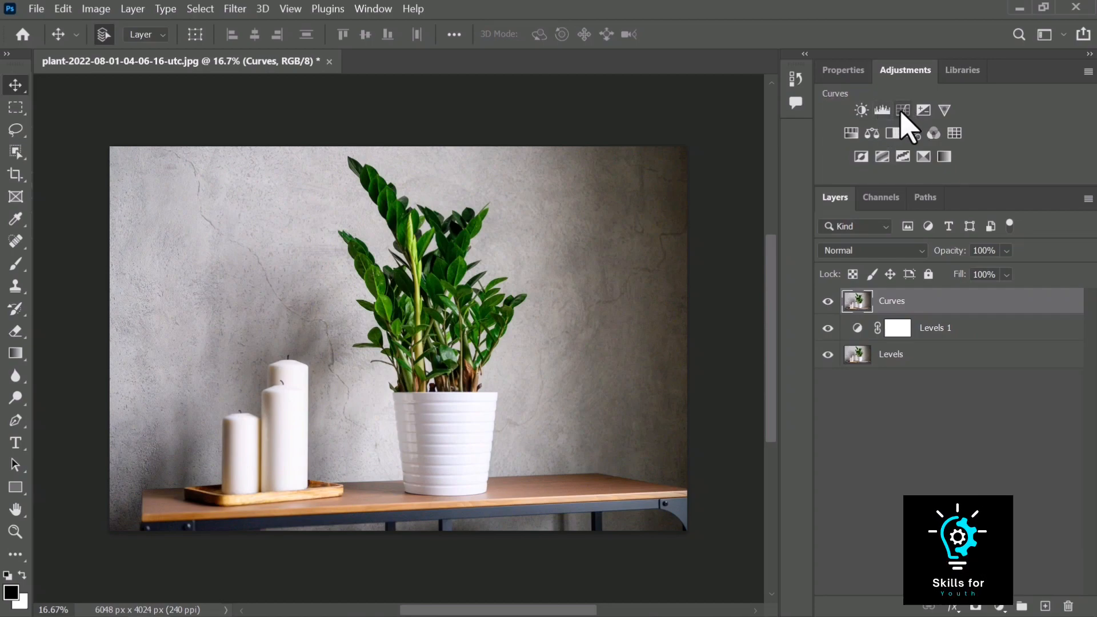
pyautogui.click(91, 10)
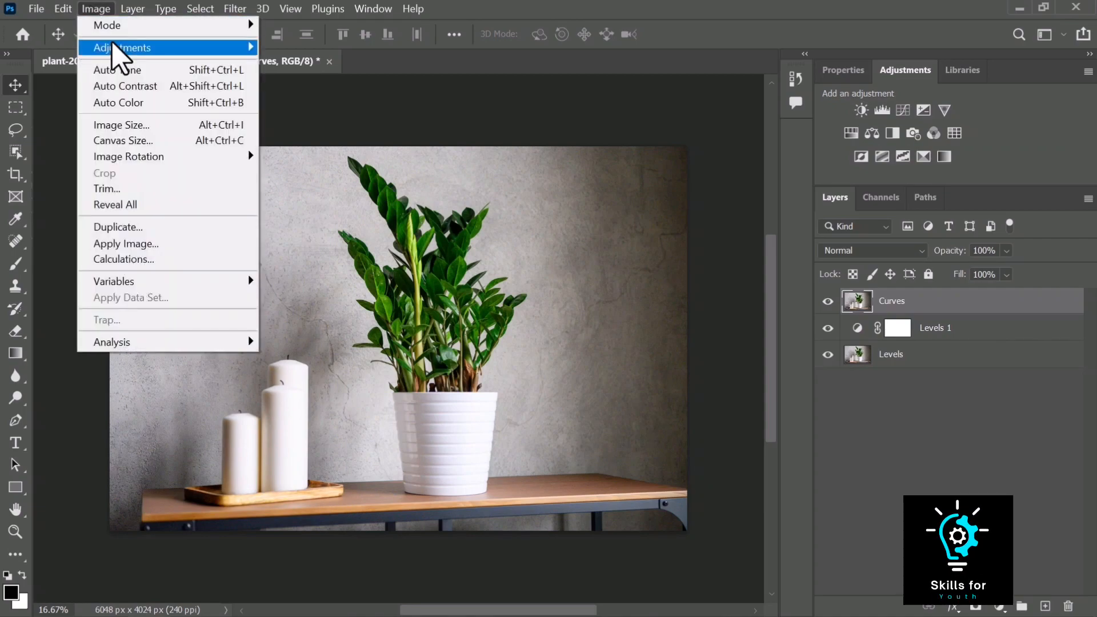
pyautogui.moveTo(115, 46)
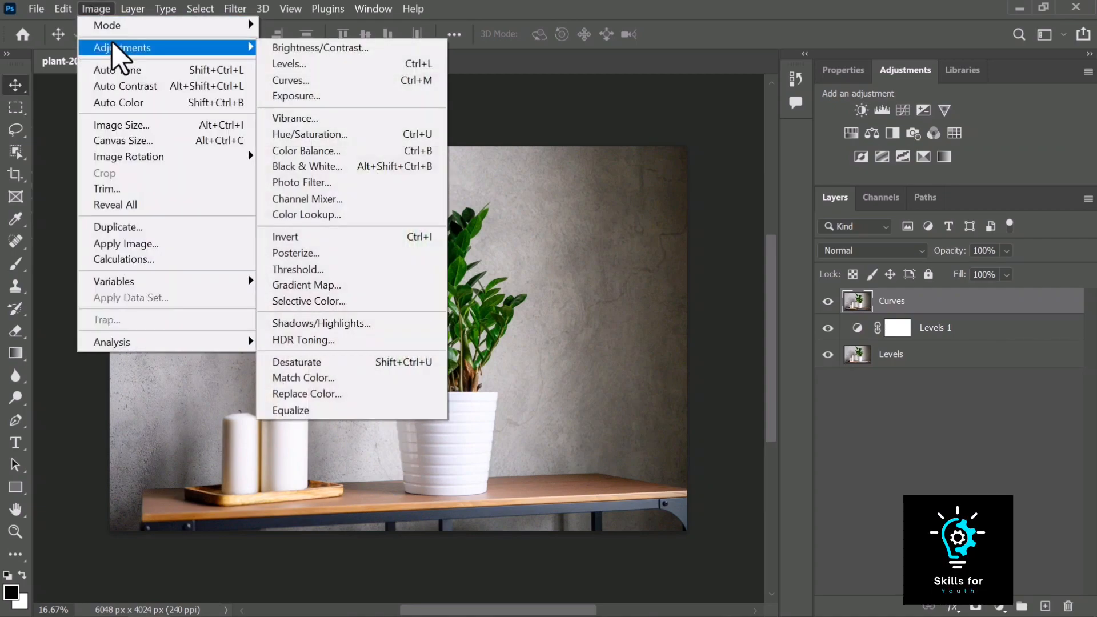
pyautogui.click(389, 81)
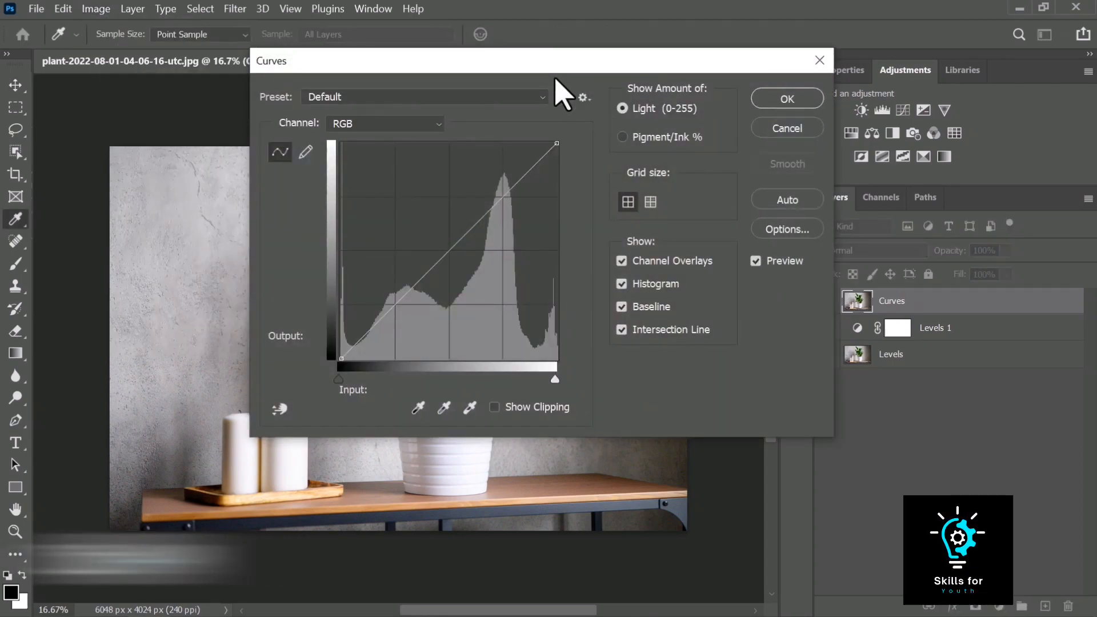
pyautogui.click(811, 103)
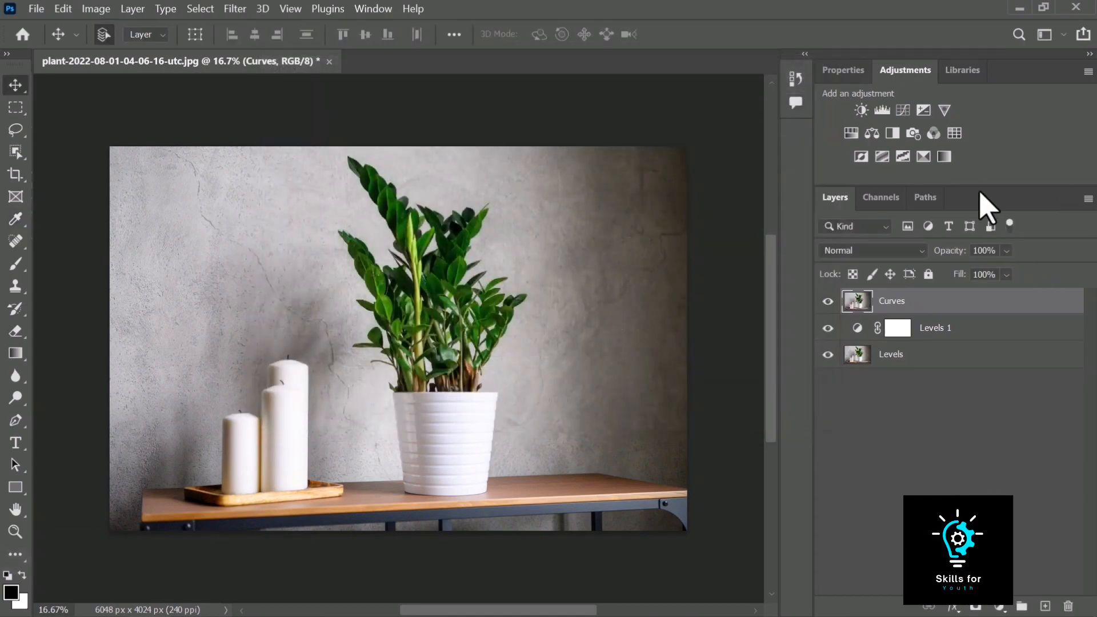
# Add a Curves adjustment layer and apply the Strong Contrast (RGB) preset
pyautogui.click(902, 110)
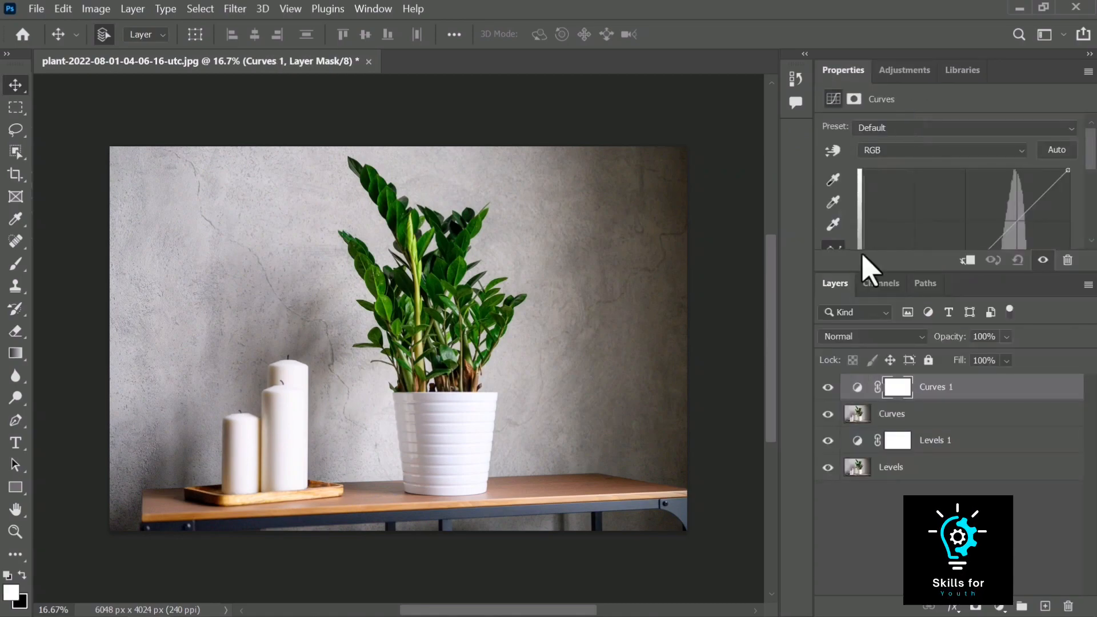
pyautogui.moveTo(840, 273); pyautogui.dragTo(840, 421)
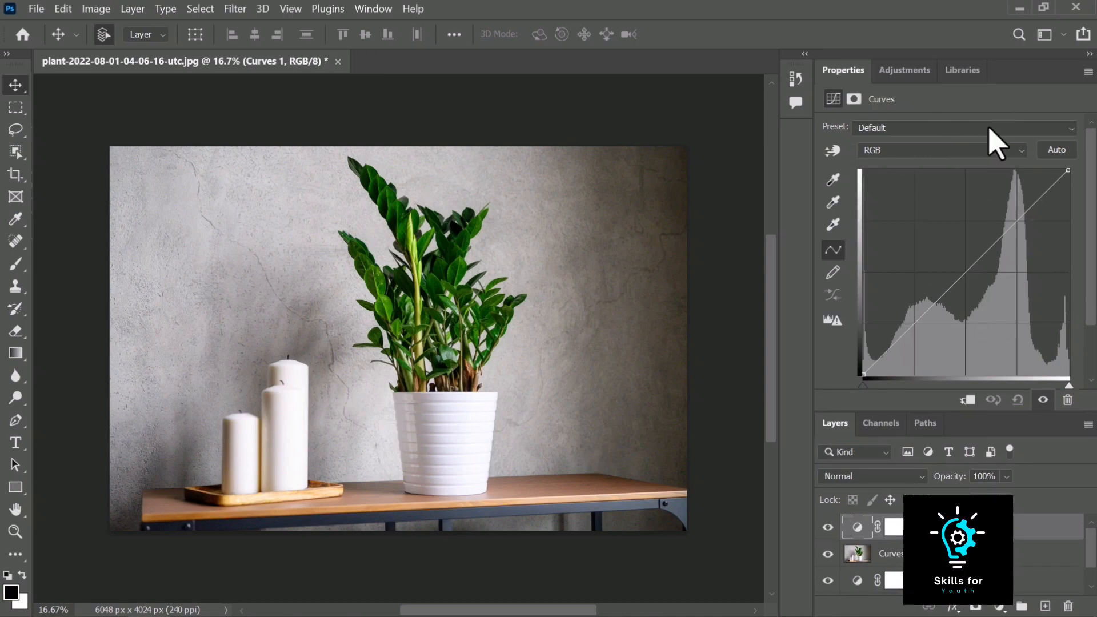
pyautogui.click(922, 128)
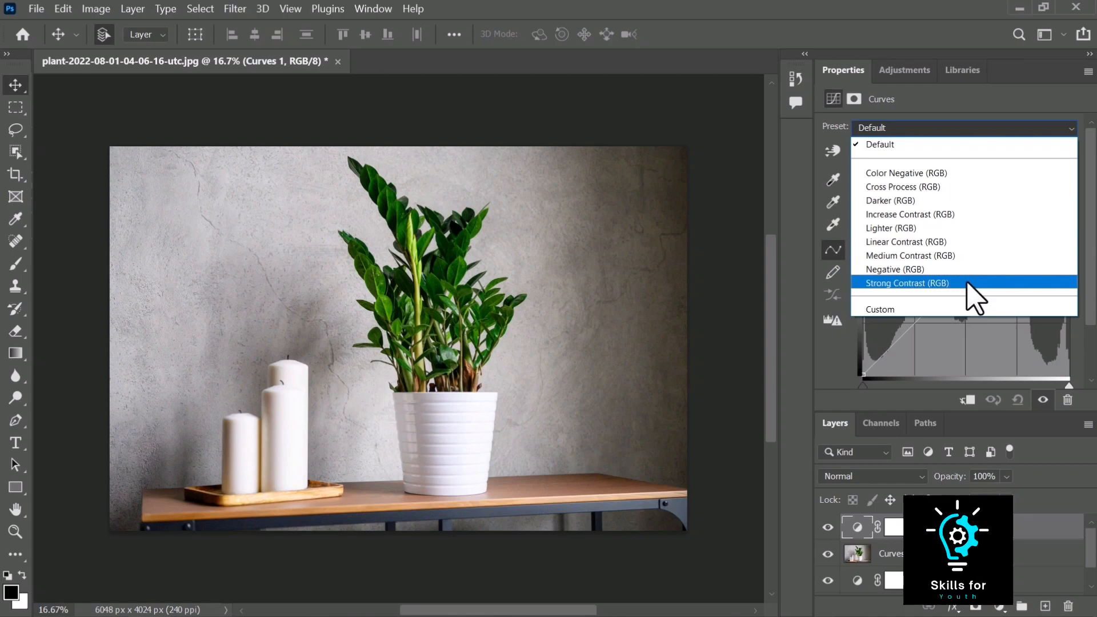
pyautogui.click(914, 283)
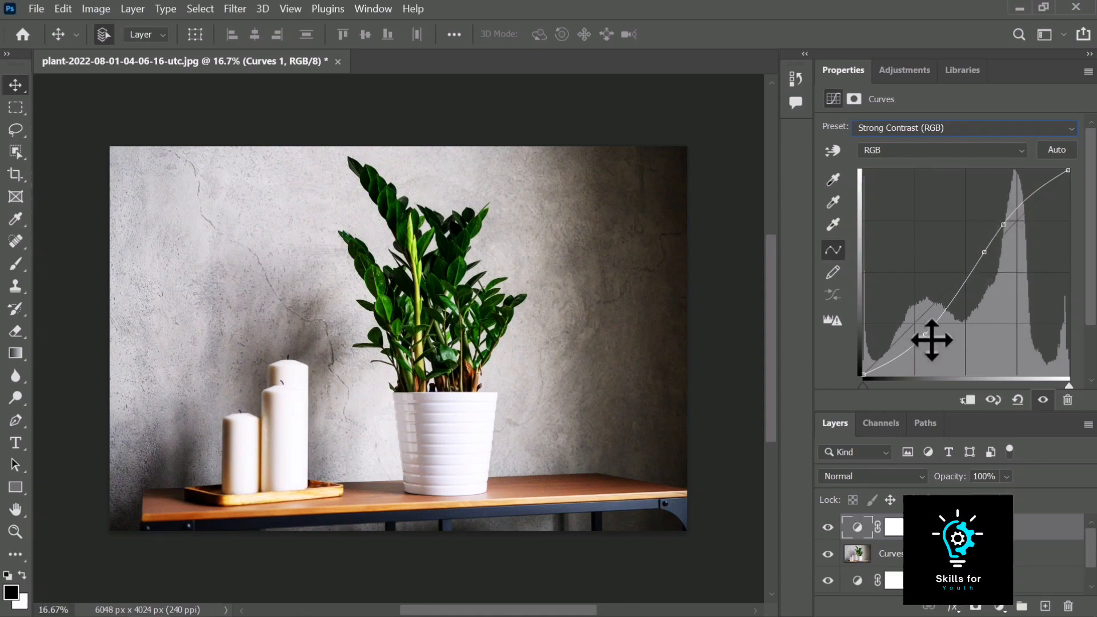
# Reshape the contrast curve by moving its shadow and highlight points and the end points
pyautogui.moveTo(926, 336)
pyautogui.mouseDown()
pyautogui.moveTo(925, 320)
pyautogui.moveTo(926, 343)
pyautogui.mouseUp()
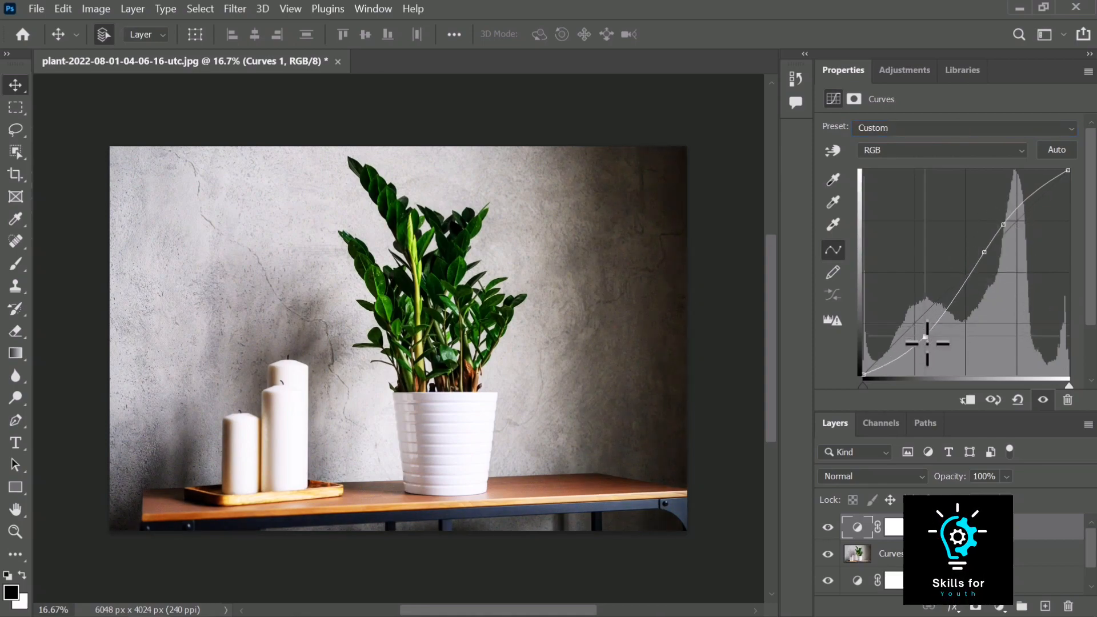
pyautogui.click(985, 256)
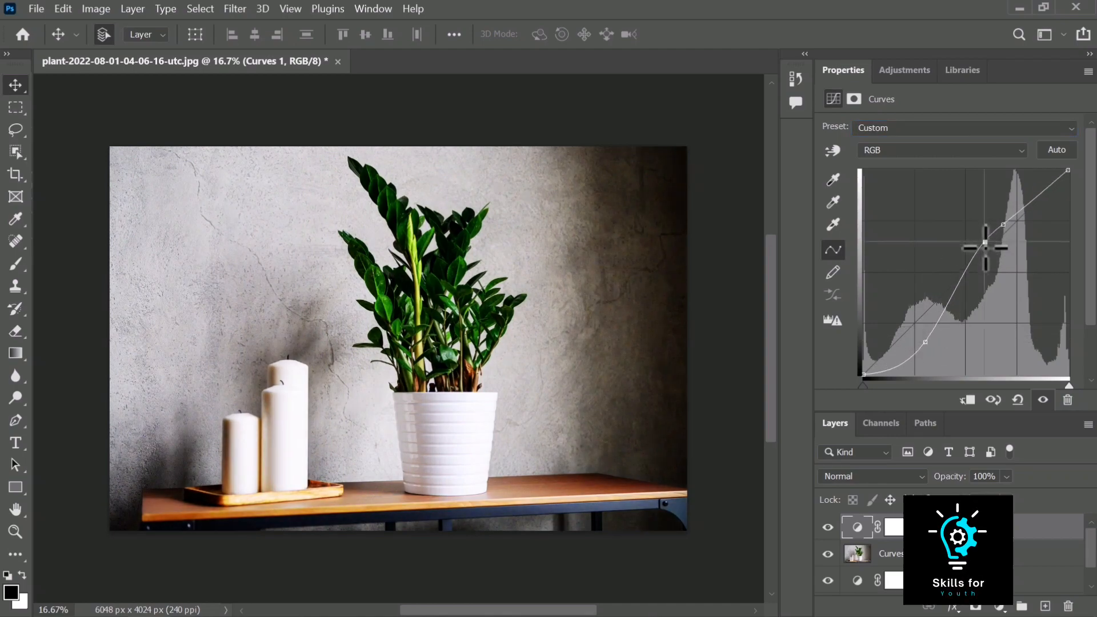
pyautogui.moveTo(984, 256); pyautogui.dragTo(1012, 227)
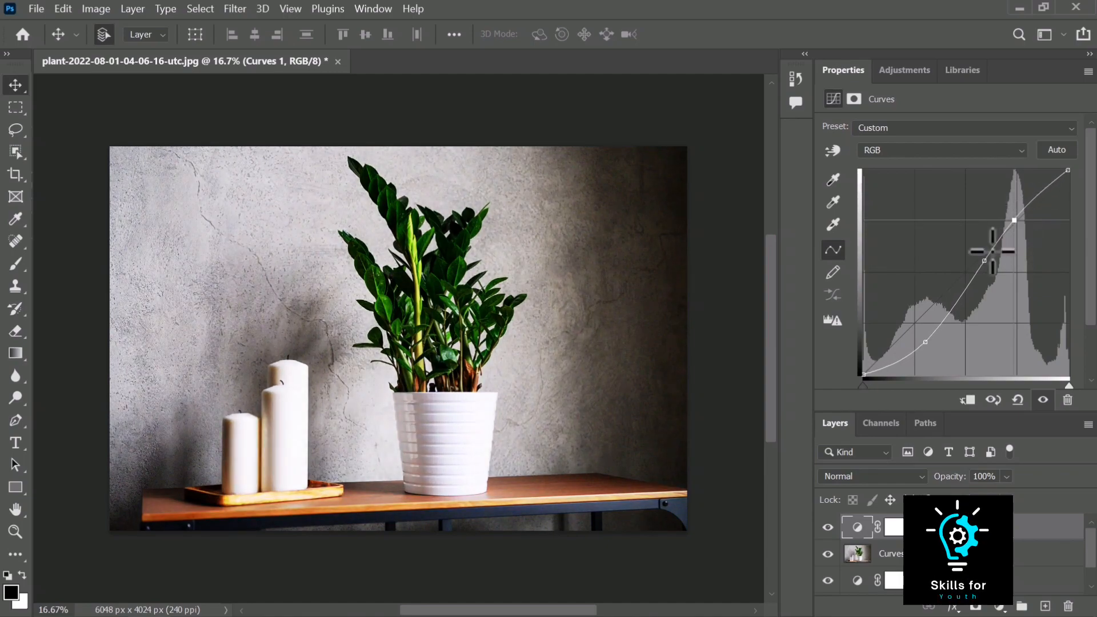
pyautogui.moveTo(865, 364)
pyautogui.mouseDown()
pyautogui.moveTo(865, 318)
pyautogui.moveTo(866, 378)
pyautogui.mouseUp()
pyautogui.moveTo(921, 342)
pyautogui.mouseDown()
pyautogui.moveTo(923, 299)
pyautogui.moveTo(922, 342)
pyautogui.mouseUp()
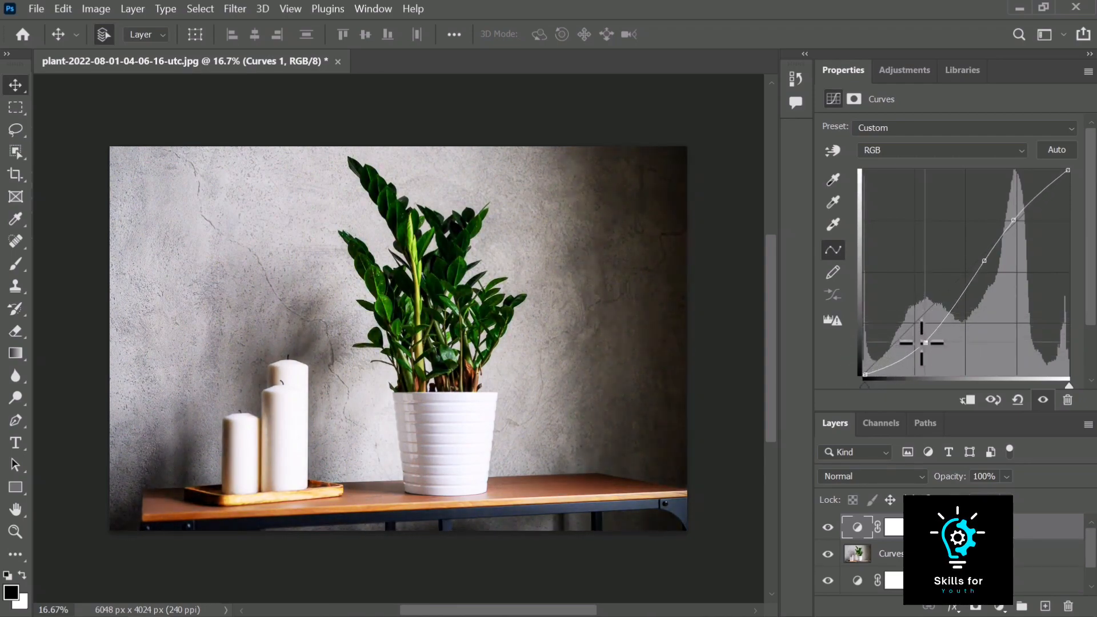
pyautogui.moveTo(981, 258)
pyautogui.mouseDown()
pyautogui.moveTo(974, 247)
pyautogui.moveTo(953, 255)
pyautogui.moveTo(991, 261)
pyautogui.moveTo(972, 254)
pyautogui.moveTo(978, 222)
pyautogui.moveTo(976, 275)
pyautogui.mouseUp()
pyautogui.scroll(-1, 1084, 319)
pyautogui.moveTo(1069, 367)
pyautogui.mouseDown()
pyautogui.moveTo(1023, 369)
pyautogui.moveTo(1069, 368)
pyautogui.mouseUp()
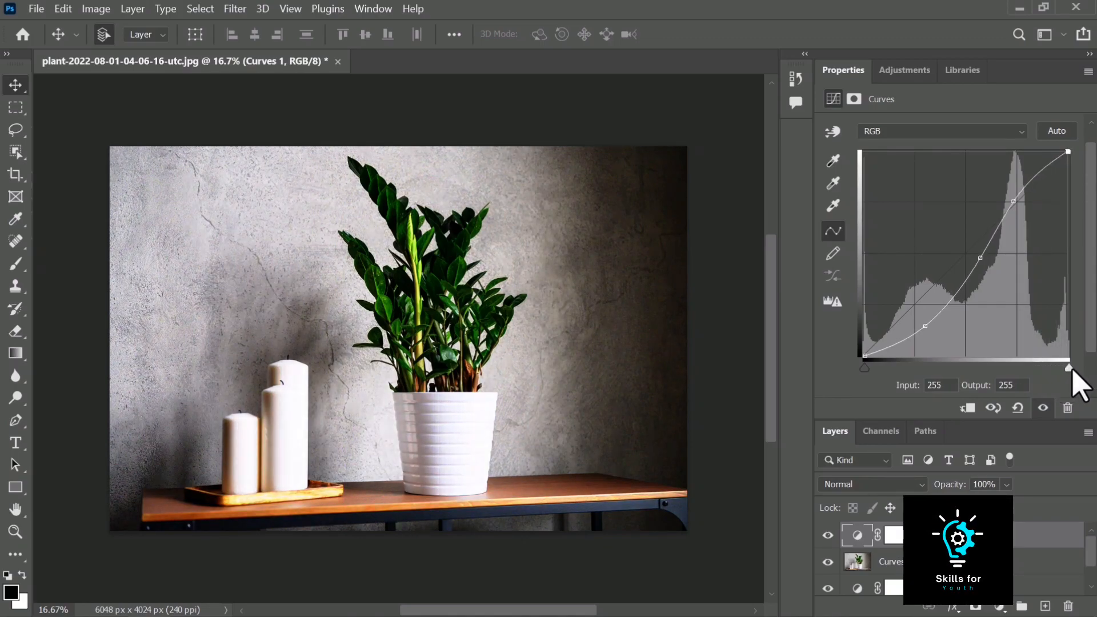
pyautogui.moveTo(865, 368); pyautogui.dragTo(826, 372)
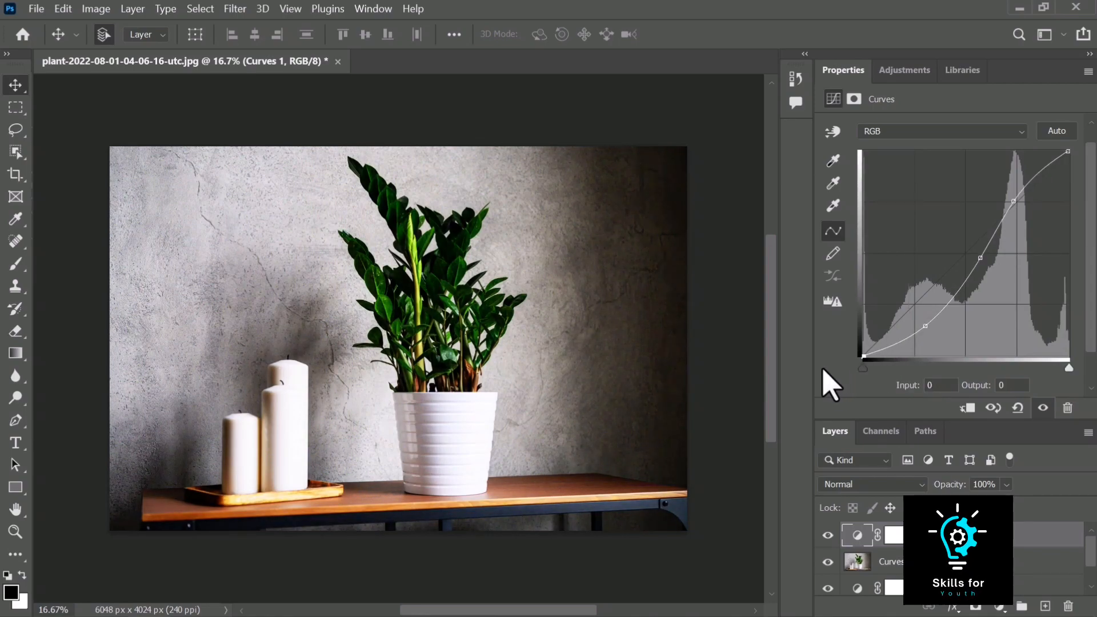
# Apply Auto to the curve and add a shadow point at input 34, output 23
pyautogui.click(1054, 134)
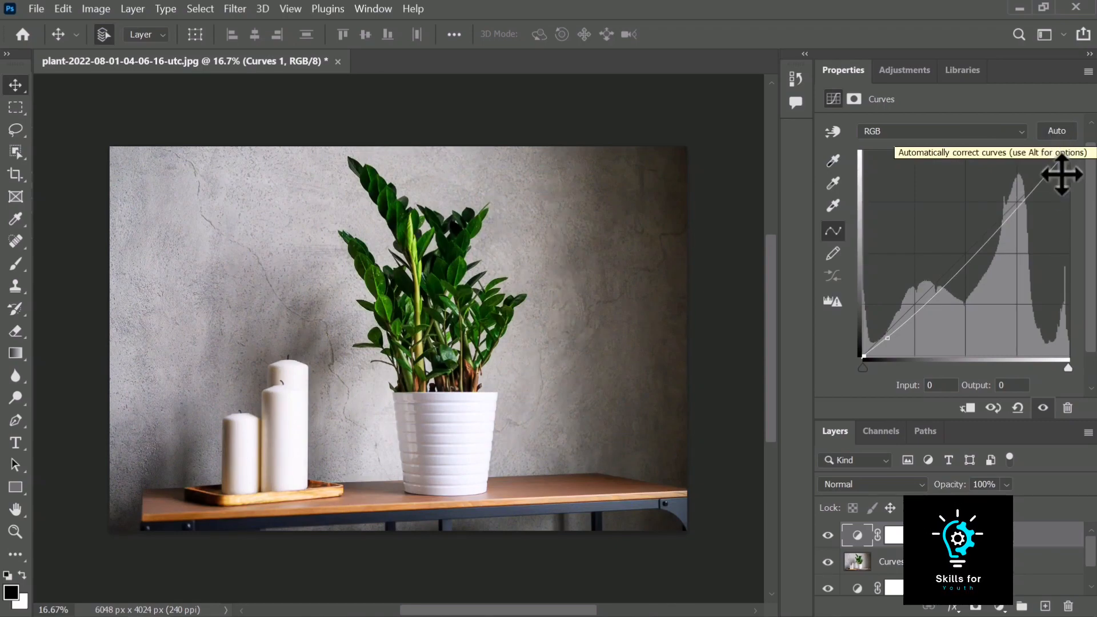
pyautogui.click(889, 339)
pyautogui.moveTo(889, 338); pyautogui.dragTo(892, 337)
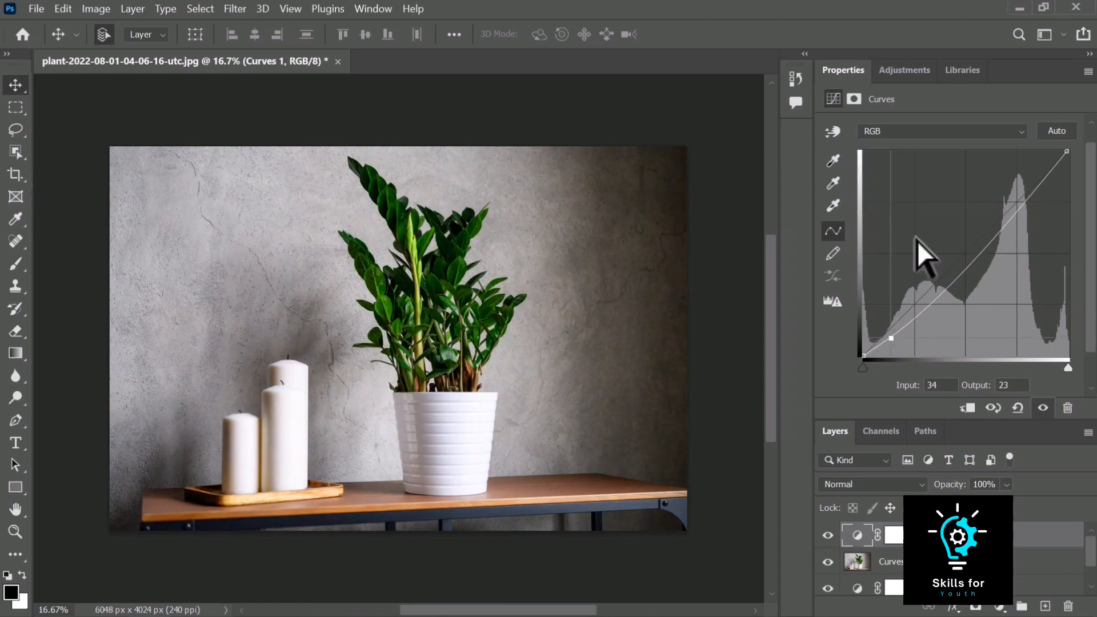
# Use the targeted adjustment tool on the wall to add a midtone point and darken it slightly
pyautogui.click(833, 134)
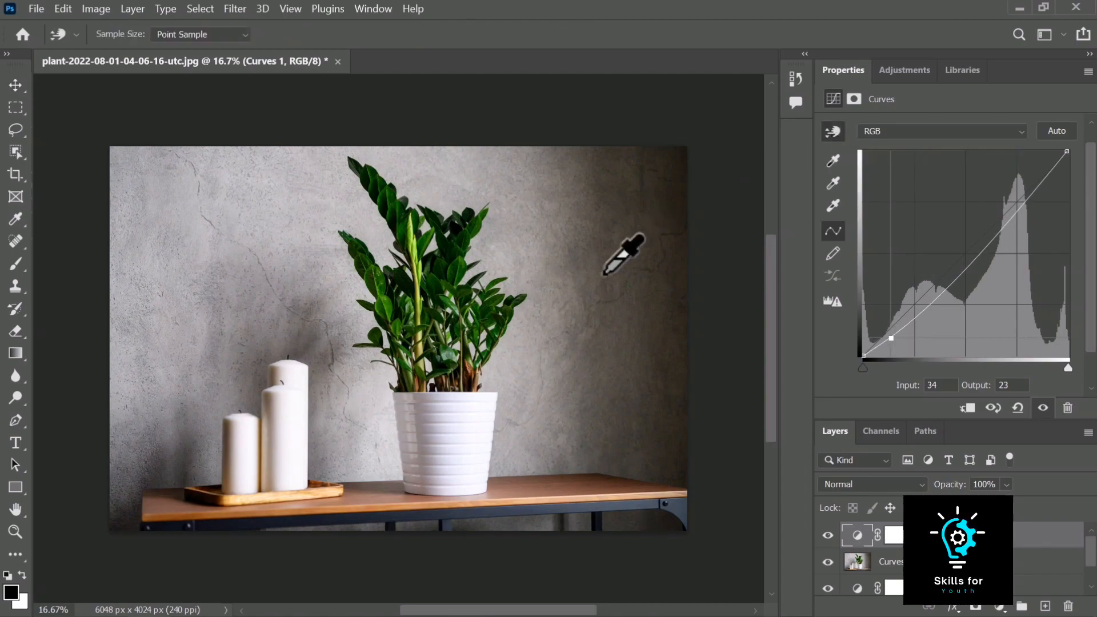
pyautogui.click(555, 286)
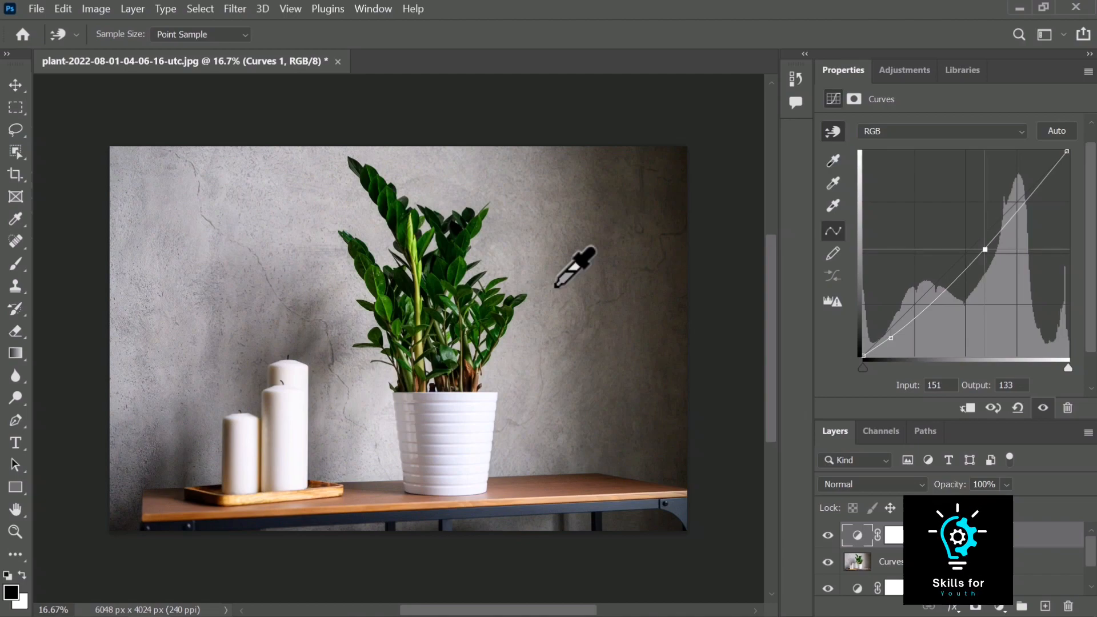
pyautogui.moveTo(554, 285)
pyautogui.mouseDown()
pyautogui.moveTo(555, 247)
pyautogui.moveTo(554, 339)
pyautogui.moveTo(555, 265)
pyautogui.moveTo(557, 284)
pyautogui.mouseUp()
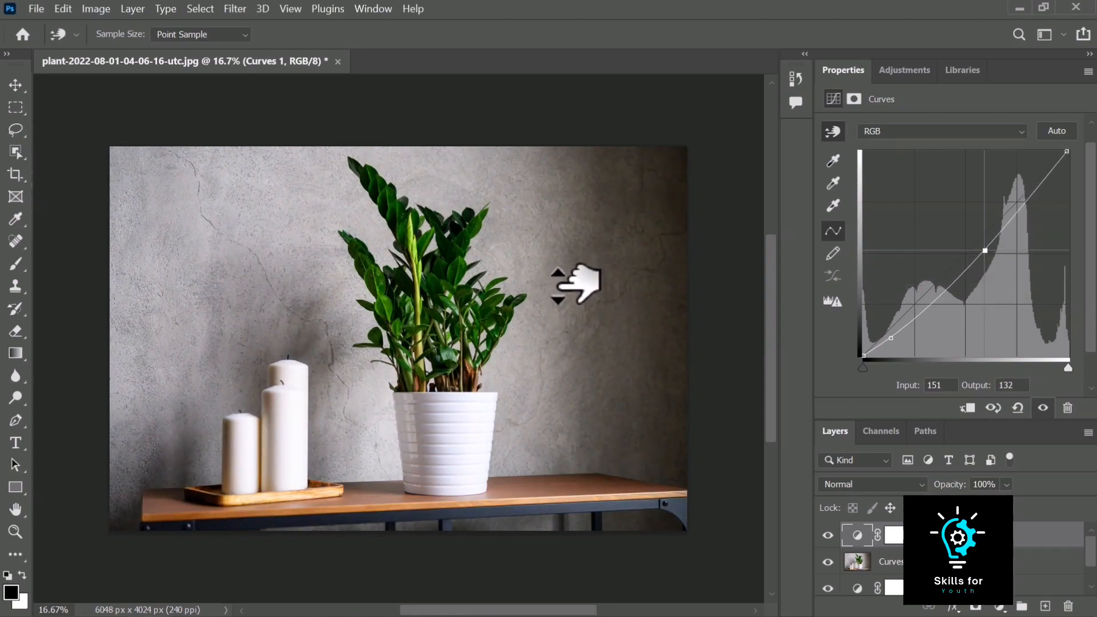
# Add and delete extra highlight and shadow points, then raise the midtone point to input 151, output 164
pyautogui.click(1034, 195)
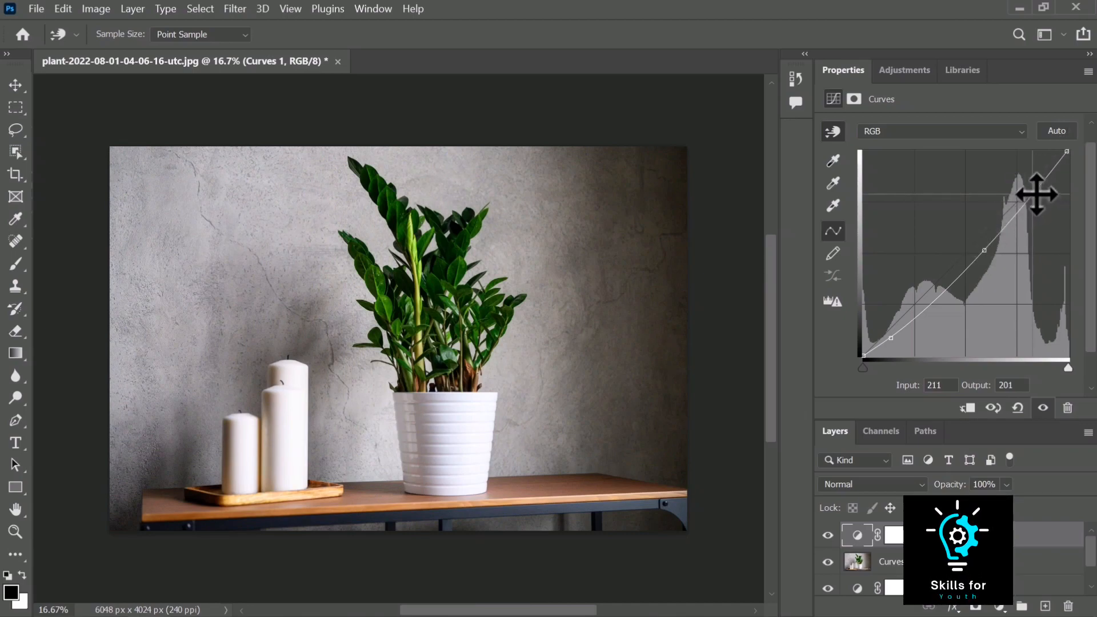
pyautogui.moveTo(1032, 194)
pyautogui.mouseDown()
pyautogui.moveTo(1032, 220)
pyautogui.moveTo(1030, 201)
pyautogui.mouseUp()
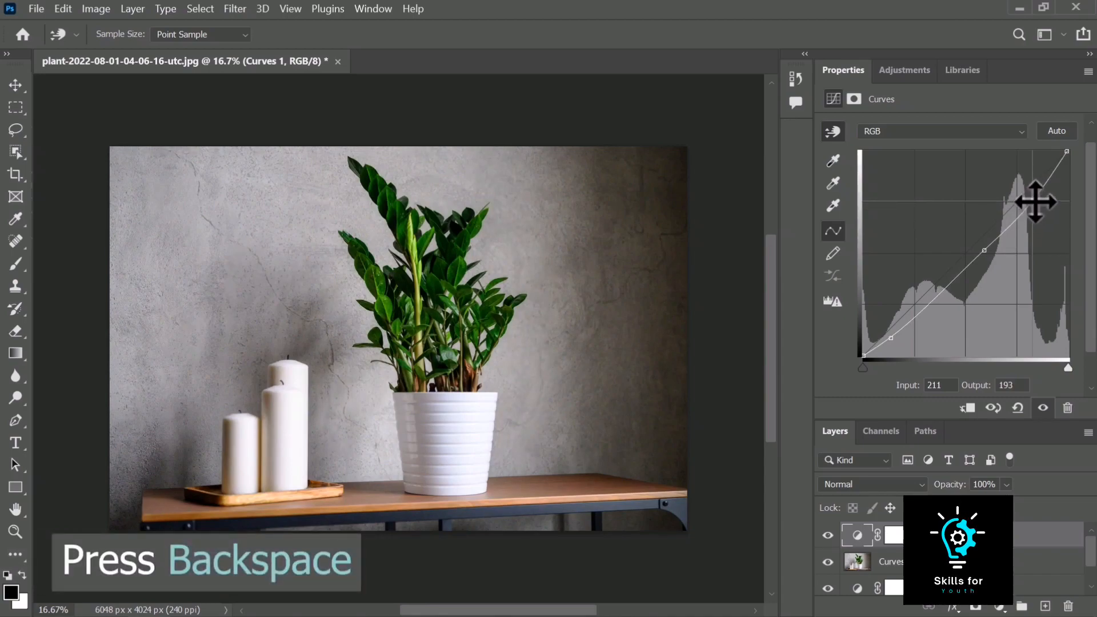
pyautogui.press('BackSpace')
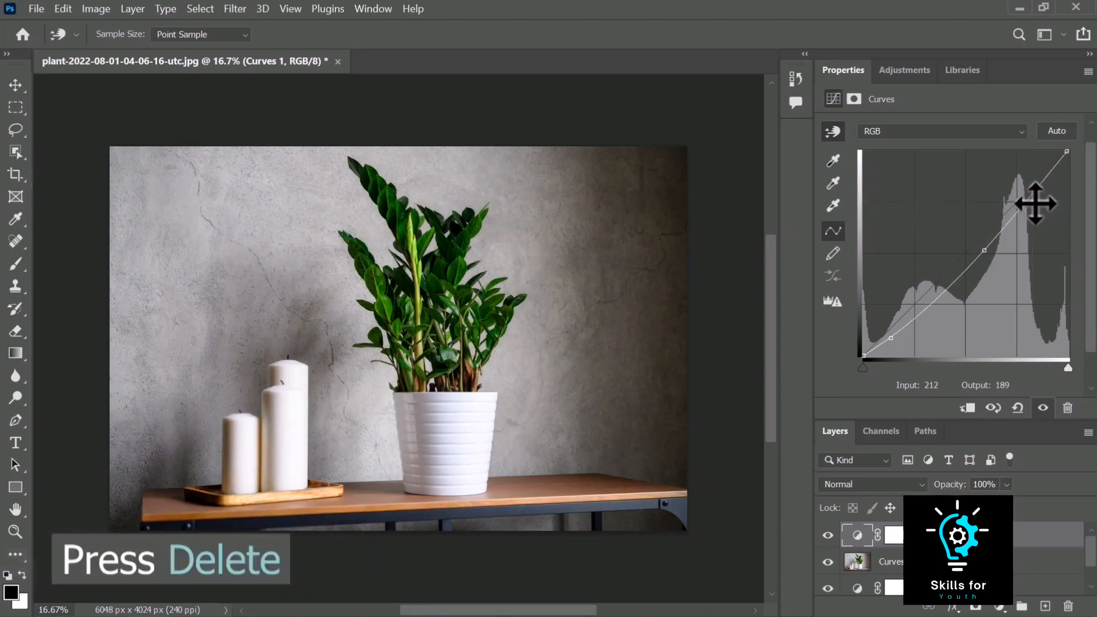
pyautogui.click(932, 301)
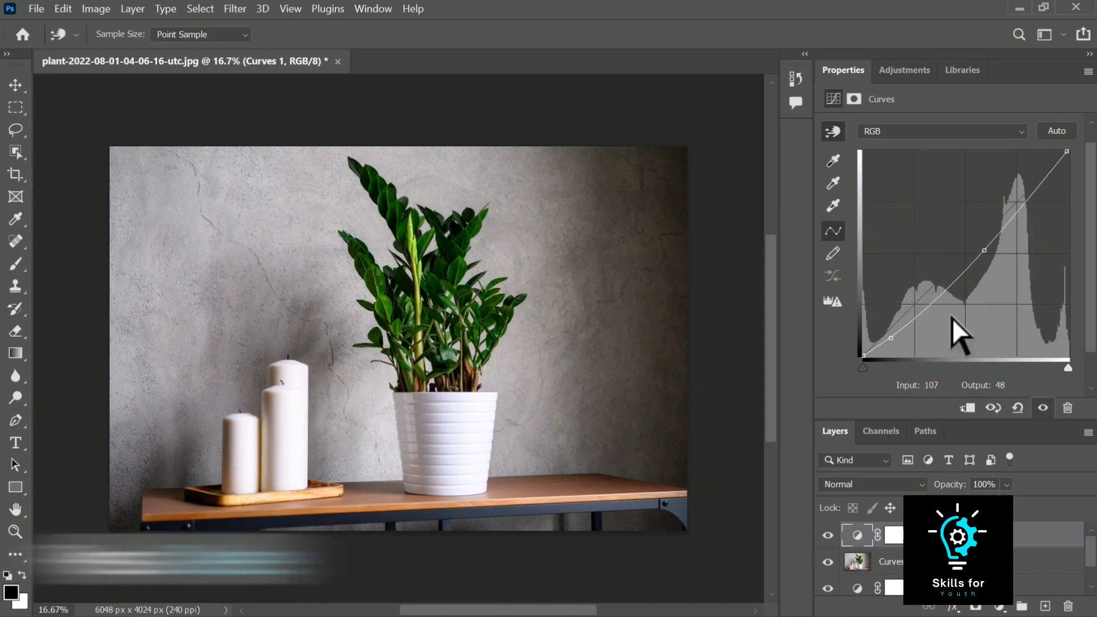
pyautogui.press('Delete')
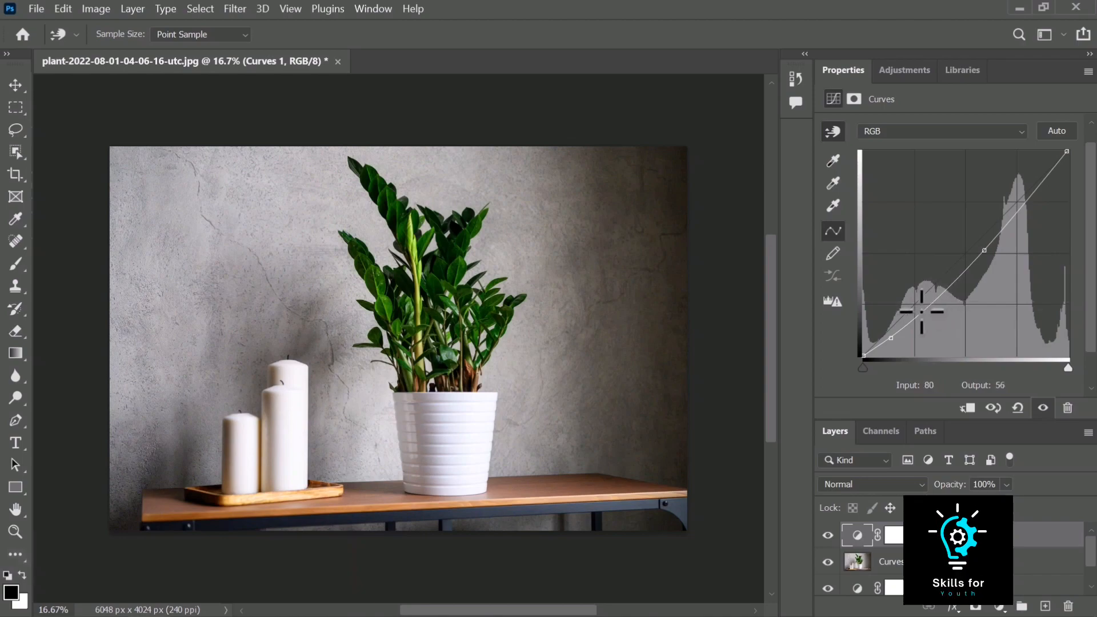
pyautogui.moveTo(984, 244)
pyautogui.mouseDown()
pyautogui.moveTo(986, 268)
pyautogui.moveTo(985, 224)
pyautogui.mouseUp()
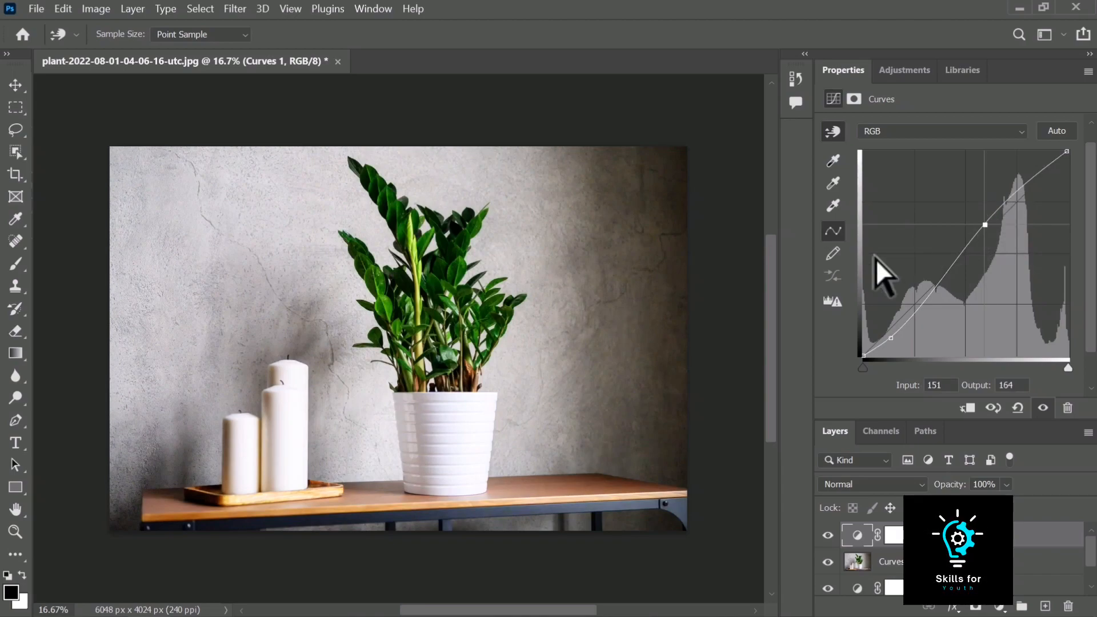
# Draw a freehand curve with the pencil tool and smooth it five times
pyautogui.click(834, 254)
pyautogui.moveTo(911, 286)
pyautogui.mouseDown()
pyautogui.moveTo(935, 199)
pyautogui.moveTo(1002, 195)
pyautogui.moveTo(1072, 228)
pyautogui.mouseUp()
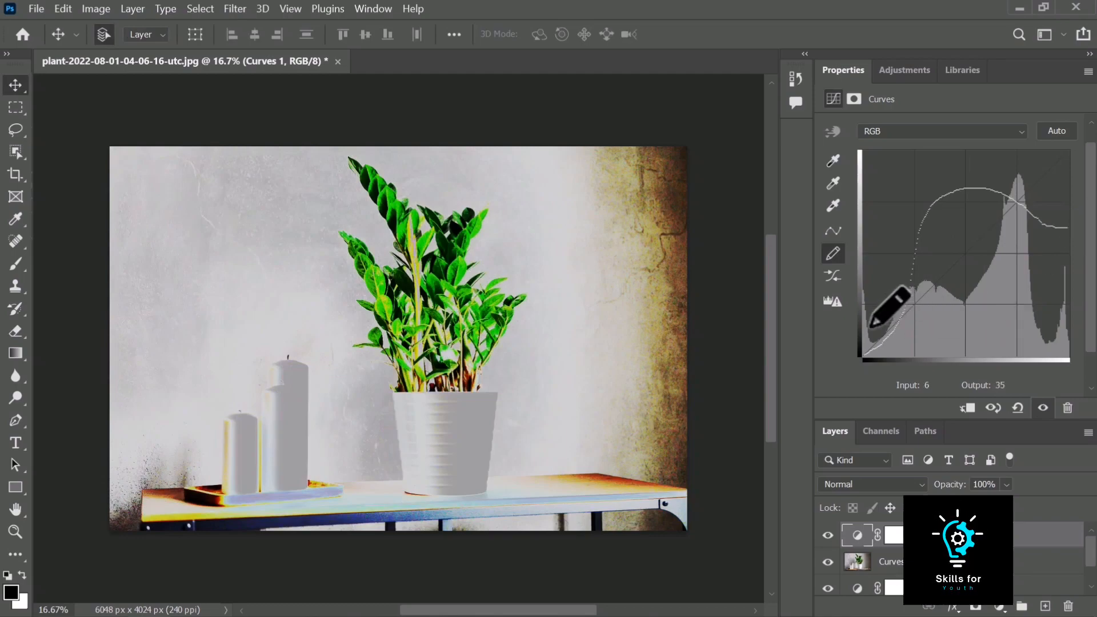
pyautogui.moveTo(868, 331)
pyautogui.mouseDown()
pyautogui.moveTo(974, 213)
pyautogui.moveTo(1082, 149)
pyautogui.moveTo(1023, 257)
pyautogui.mouseUp()
pyautogui.moveTo(978, 296); pyautogui.dragTo(864, 347)
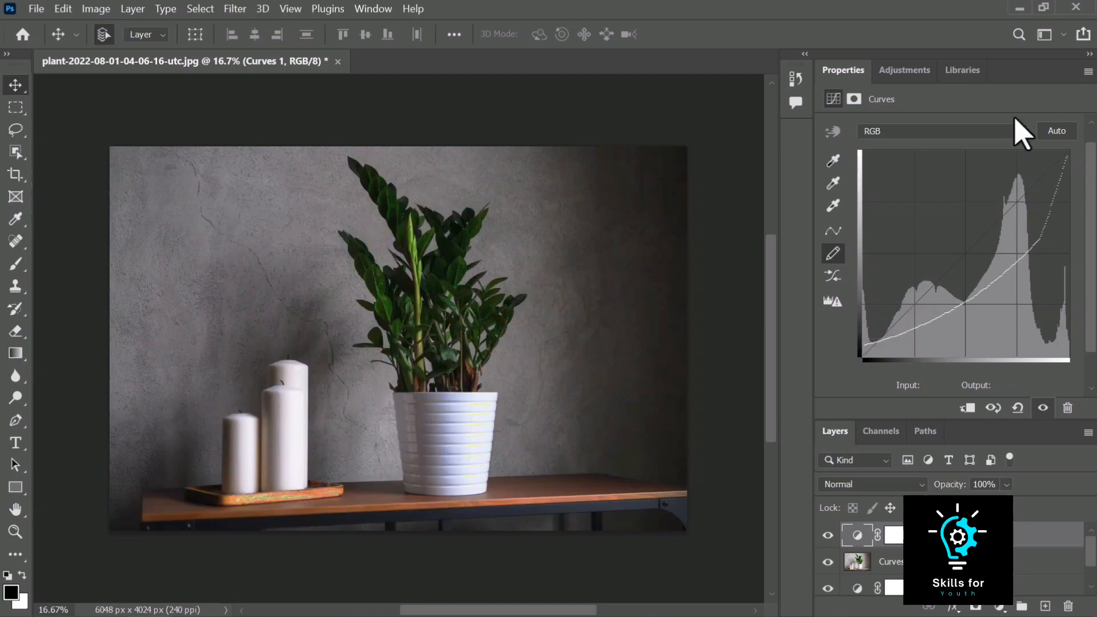
pyautogui.click(830, 284)
pyautogui.click(830, 284)
pyautogui.click(829, 284)
pyautogui.click(830, 284)
pyautogui.click(829, 284)
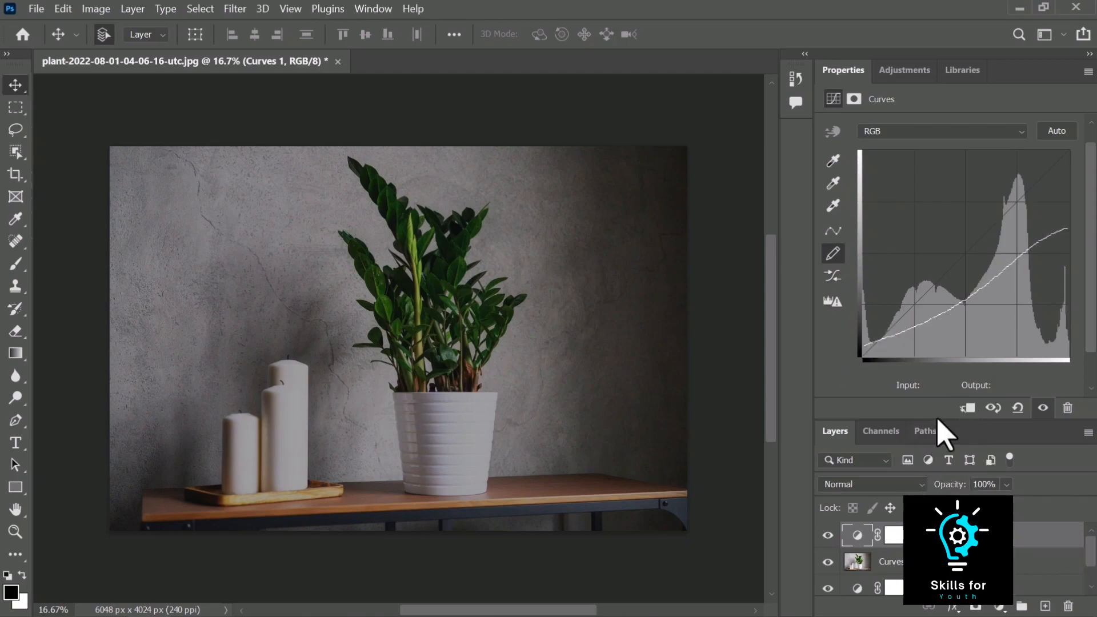
# Clip the Curves 1 and Levels 1 adjustment layers to the image layers directly below them
pyautogui.moveTo(934, 419); pyautogui.dragTo(931, 301)
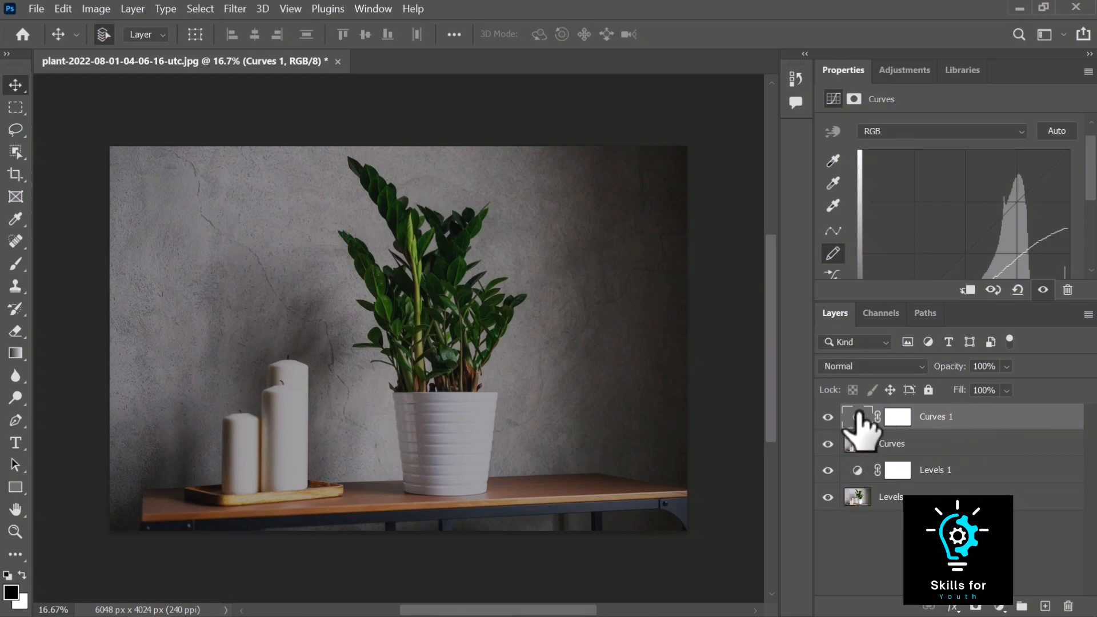
pyautogui.rightClick(987, 417)
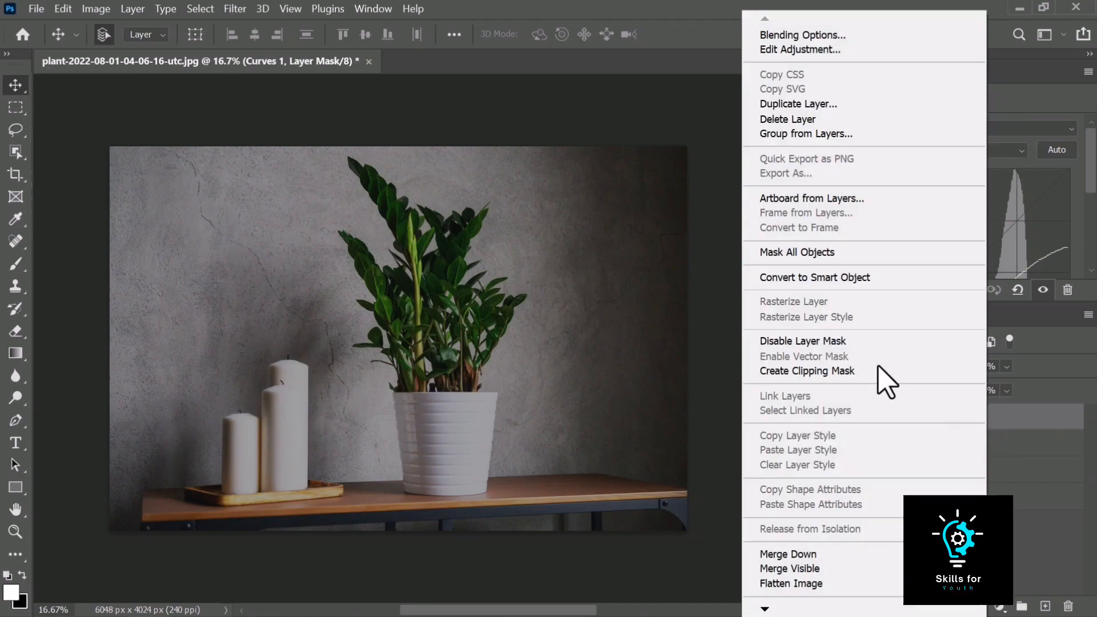
pyautogui.click(913, 383)
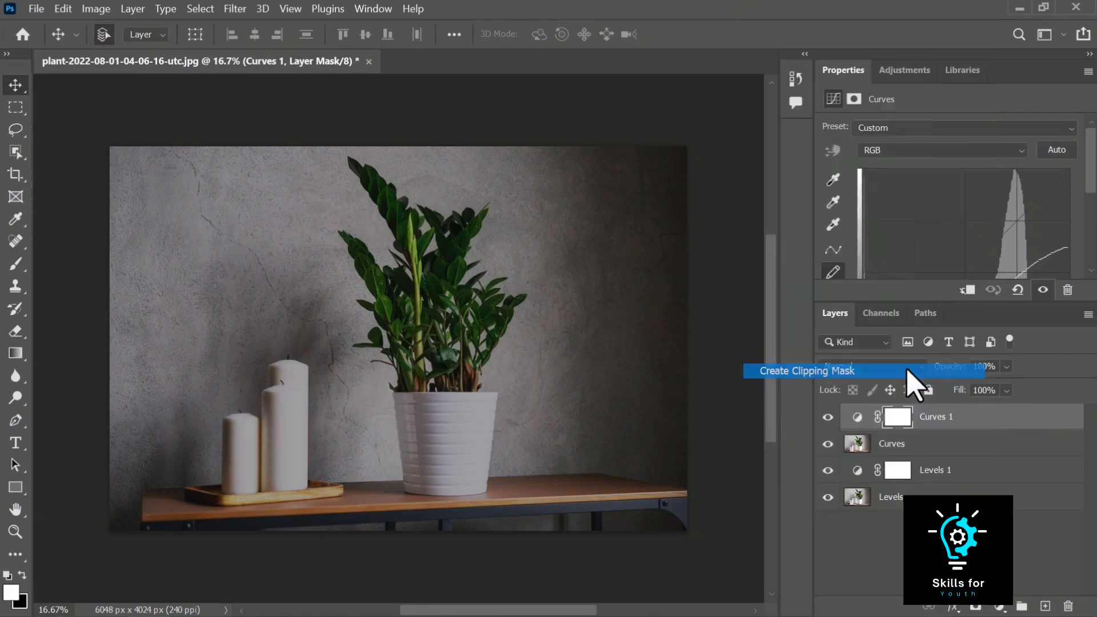
pyautogui.click(917, 469)
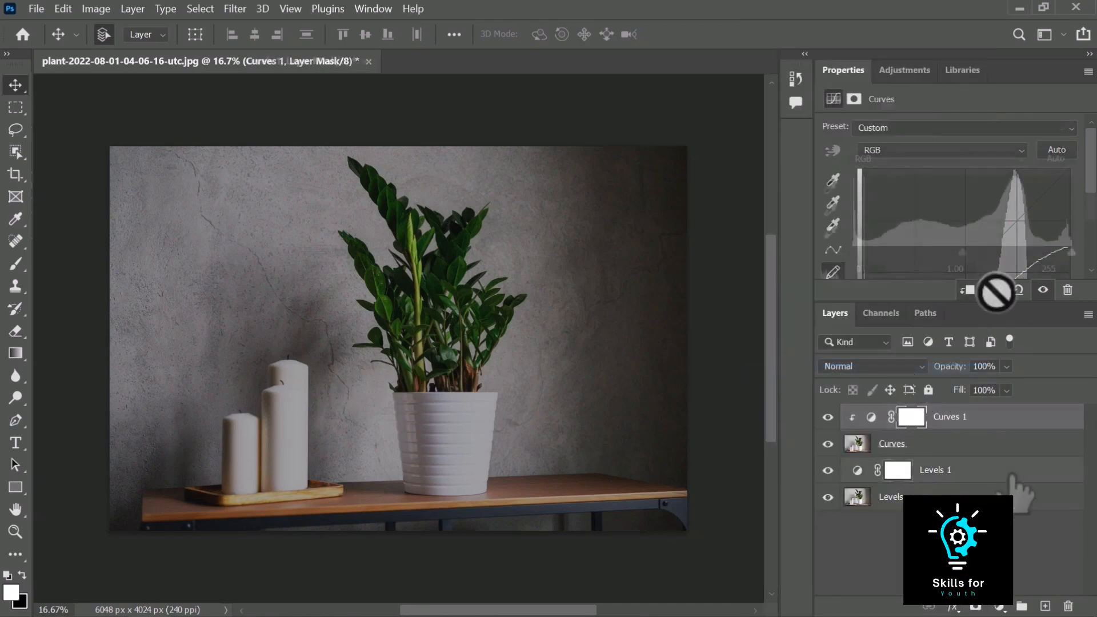
pyautogui.rightClick(1017, 473)
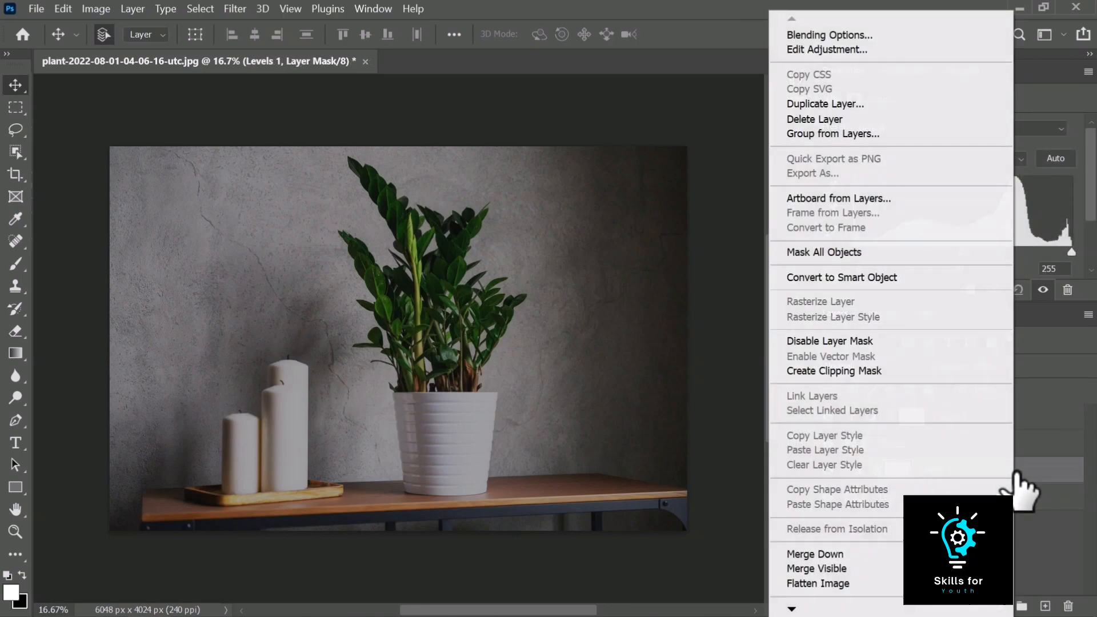
pyautogui.click(939, 371)
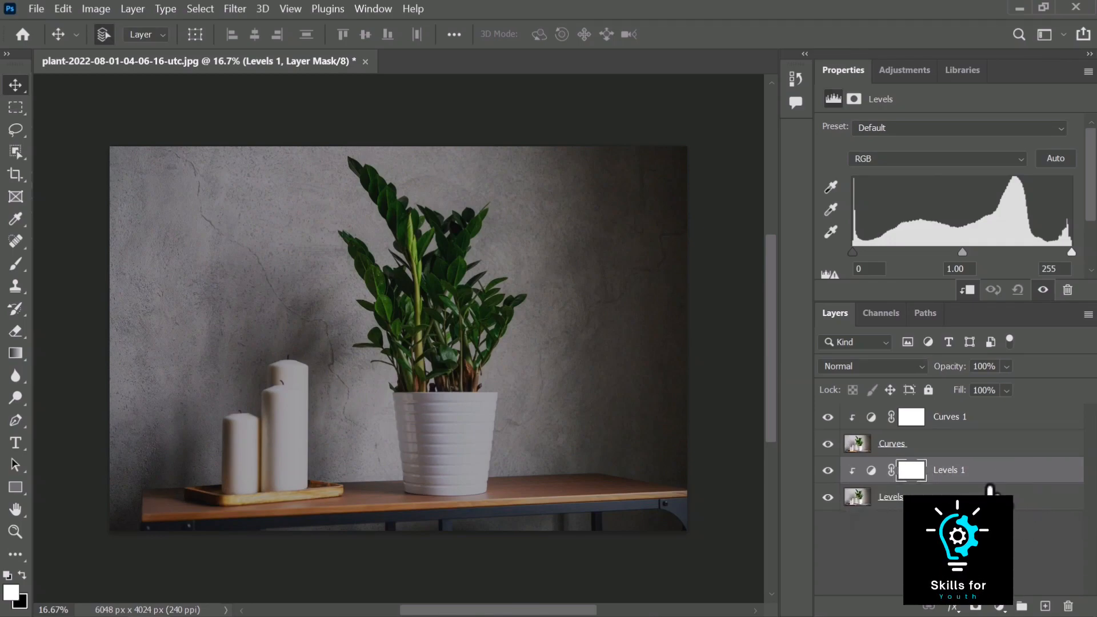
# Select each layer in turn and toggle the visibility of the Curves and Levels layers to compare
pyautogui.click(977, 417)
pyautogui.click(908, 443)
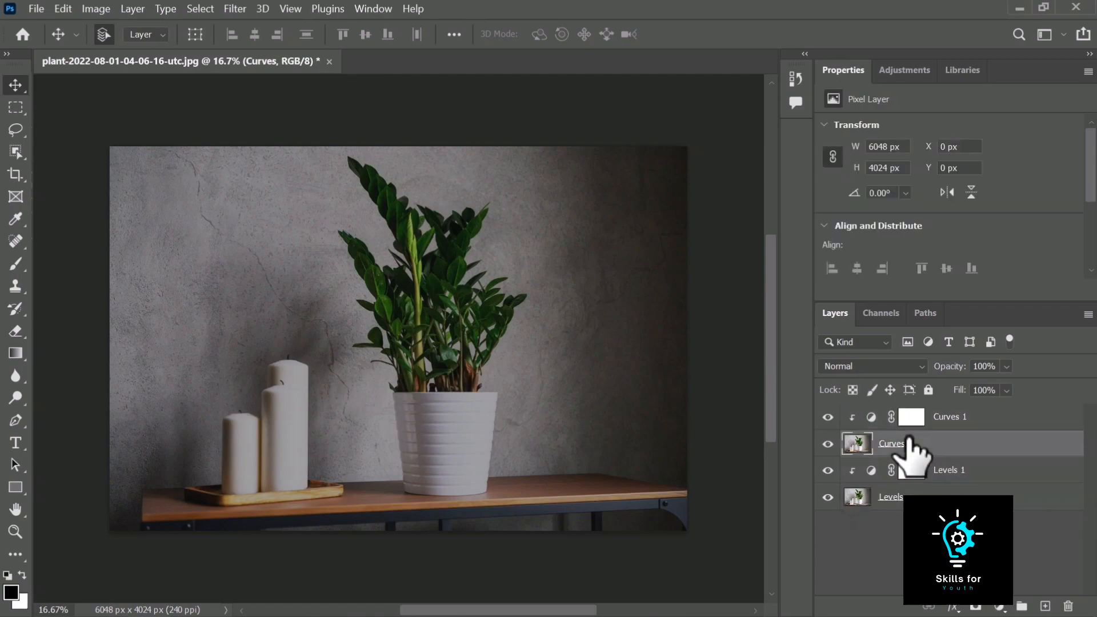
pyautogui.click(985, 471)
pyautogui.click(985, 498)
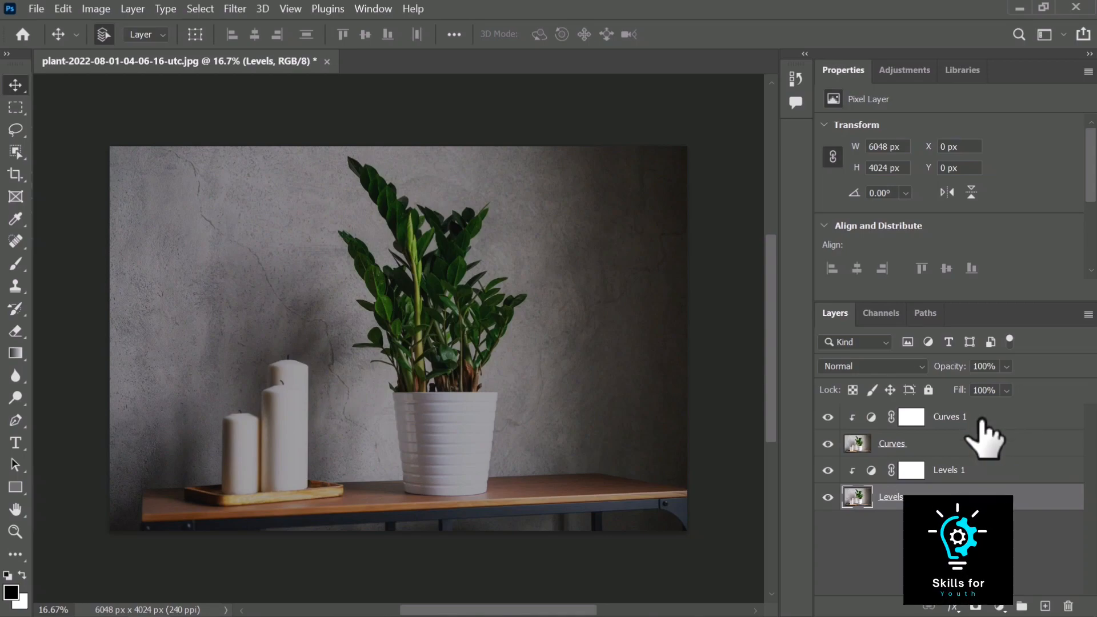
pyautogui.click(828, 416)
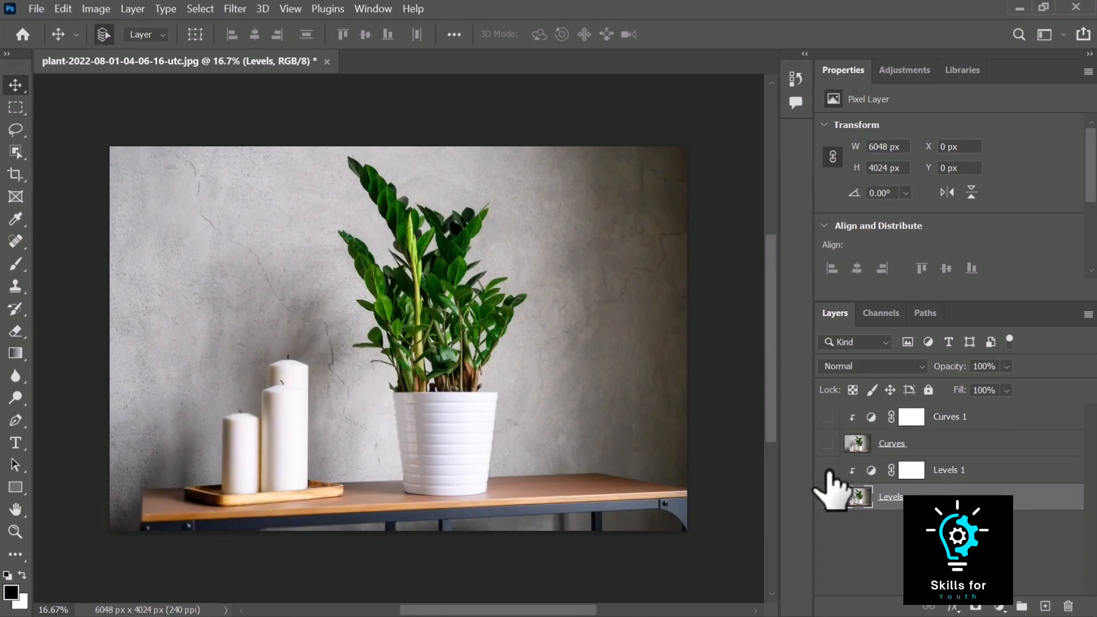
pyautogui.click(827, 470)
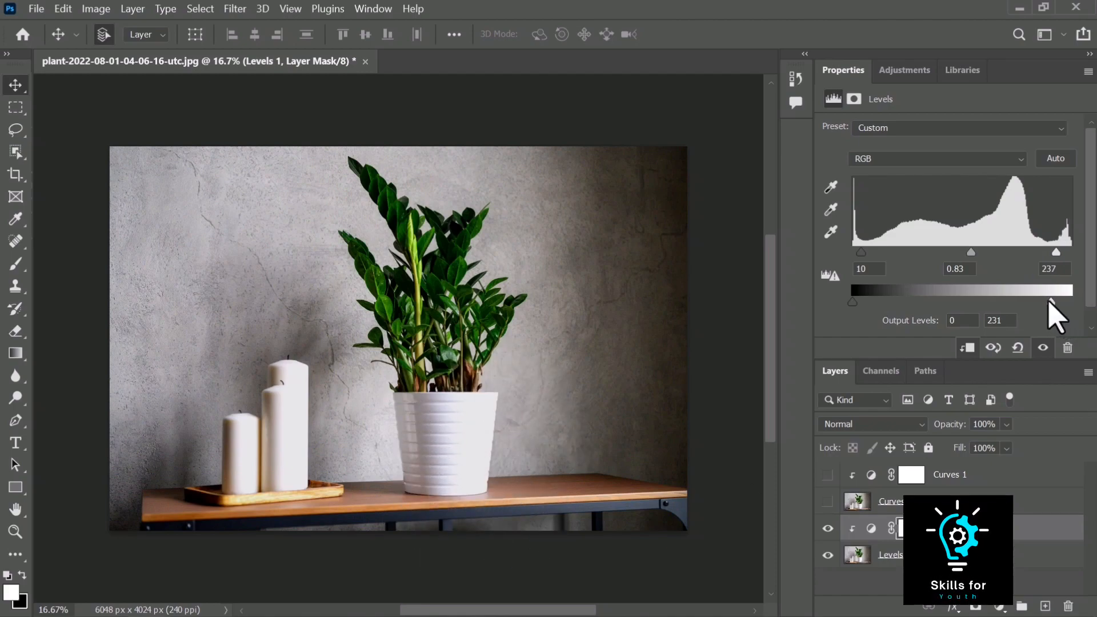
# In Levels 1, set output white to 219, input white to 255 and the midtone gamma to 0.80
pyautogui.moveTo(1051, 302); pyautogui.dragTo(1039, 302)
pyautogui.moveTo(1054, 252); pyautogui.dragTo(1071, 252)
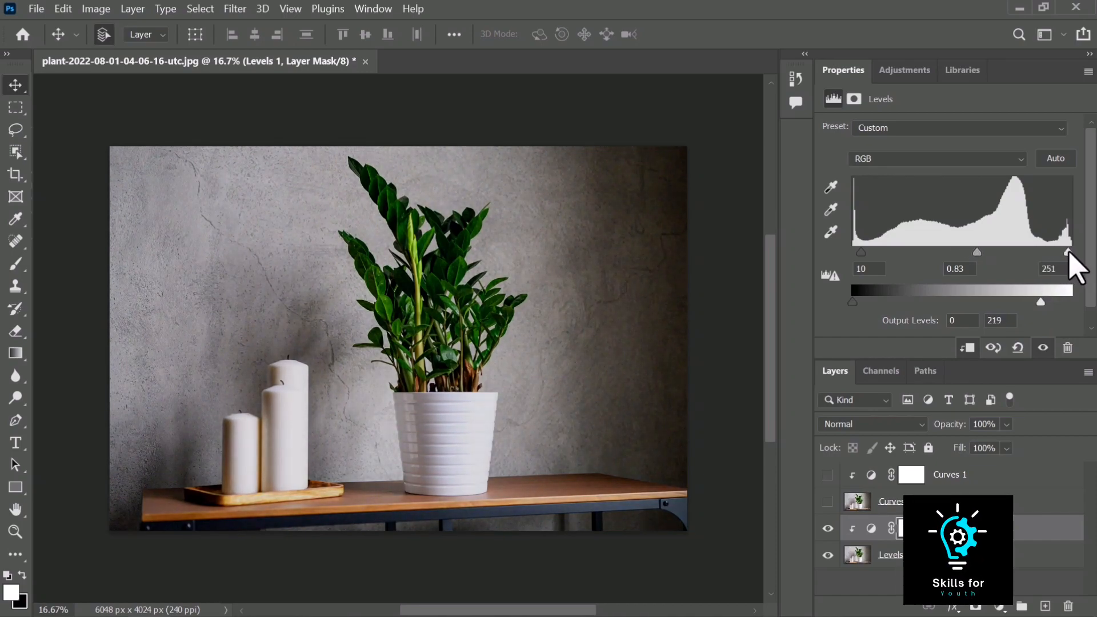
pyautogui.moveTo(980, 252); pyautogui.dragTo(985, 252)
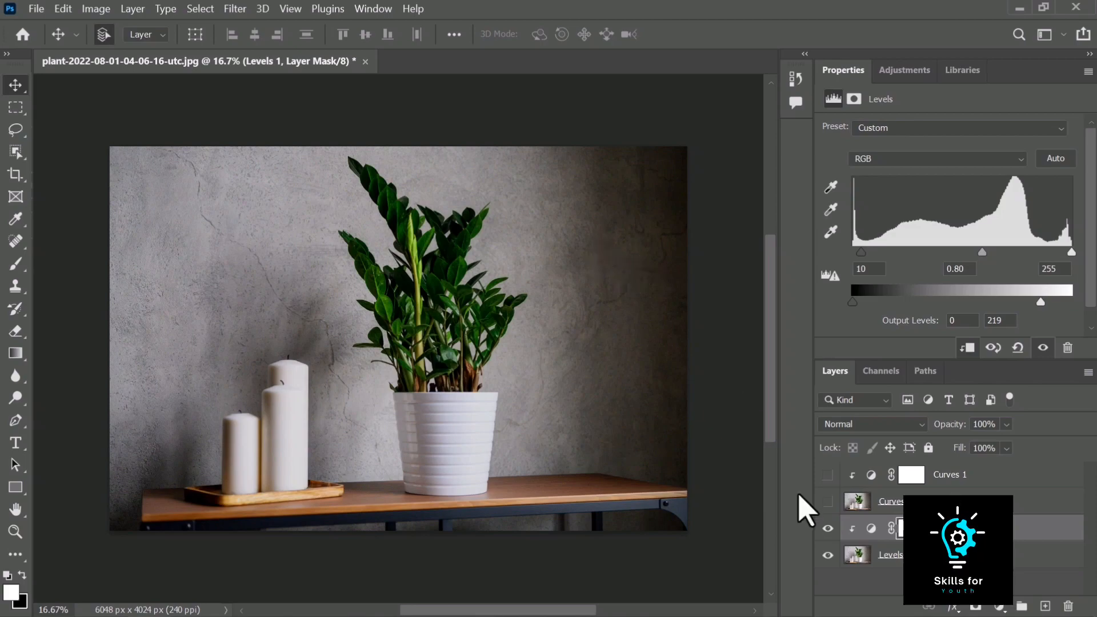
# Toggle the visibility of the Levels and Curves layers to compare results and show all layers again
pyautogui.click(827, 528)
pyautogui.click(827, 554)
pyautogui.click(827, 474)
pyautogui.click(827, 501)
# Select Curves 1 and nudge its highlight end point and white input slider
pyautogui.click(995, 483)
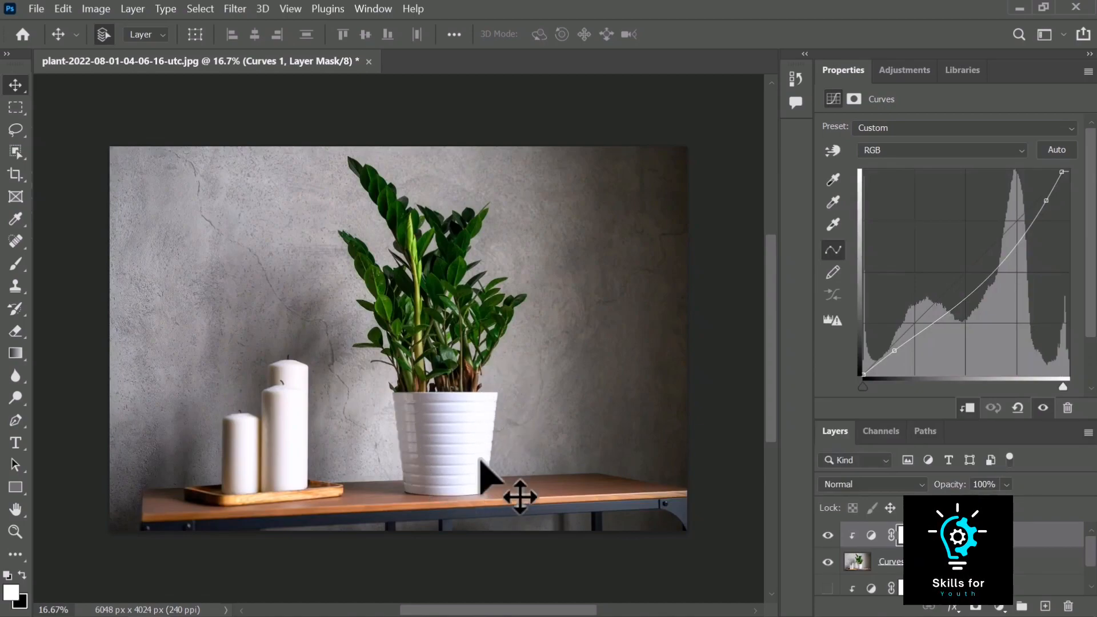
pyautogui.moveTo(1061, 169); pyautogui.dragTo(1050, 198)
pyautogui.moveTo(1065, 386); pyautogui.dragTo(1069, 386)
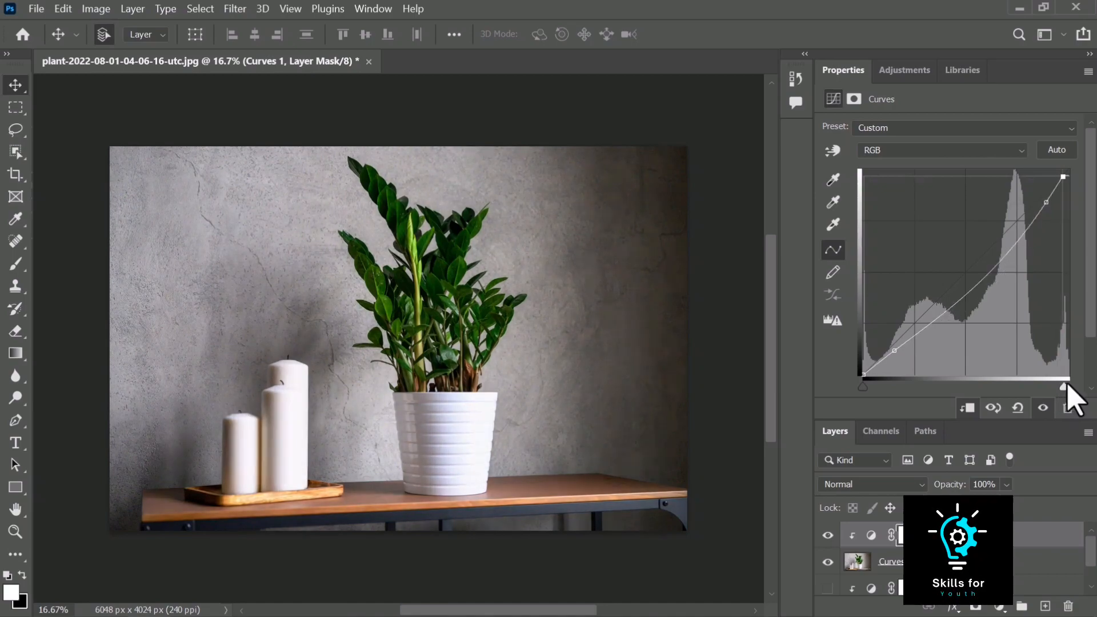